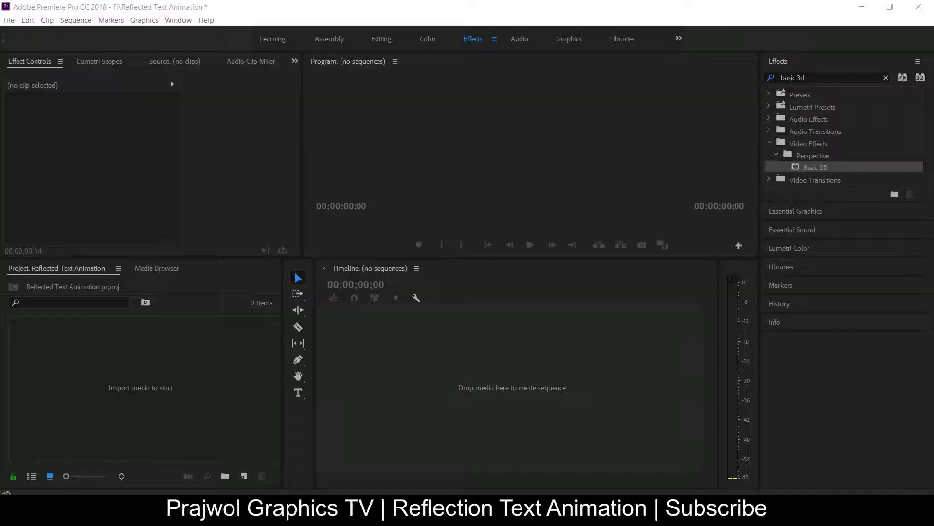
Create the empty Sequence 03 with Ctrl+N and start a new Color Matte project item.
right_click(274, 323)
key(Escape)
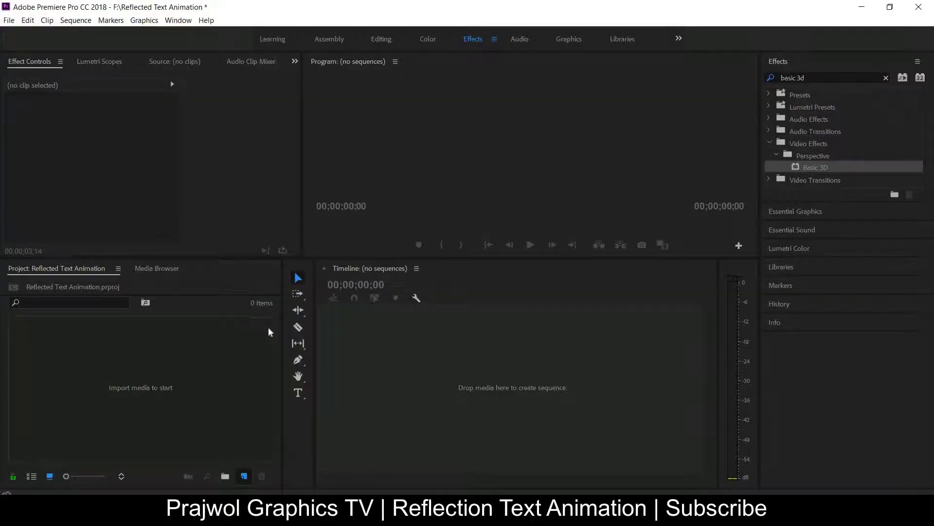
key(ctrl+n)
click(557, 453)
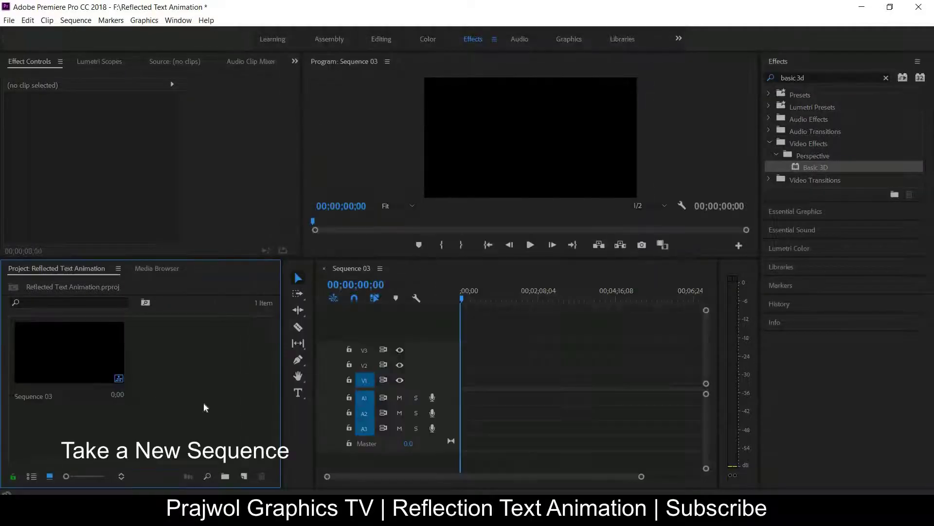
click(399, 290)
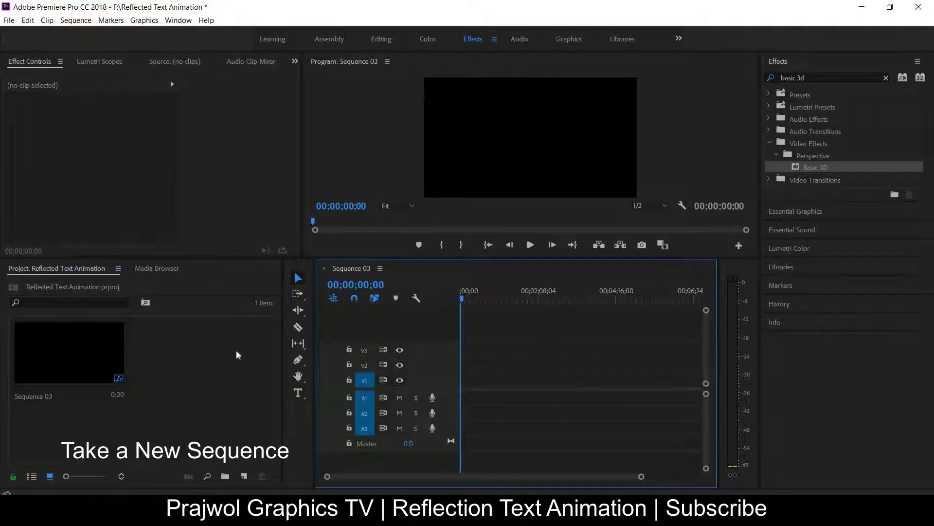
click(244, 476)
click(278, 419)
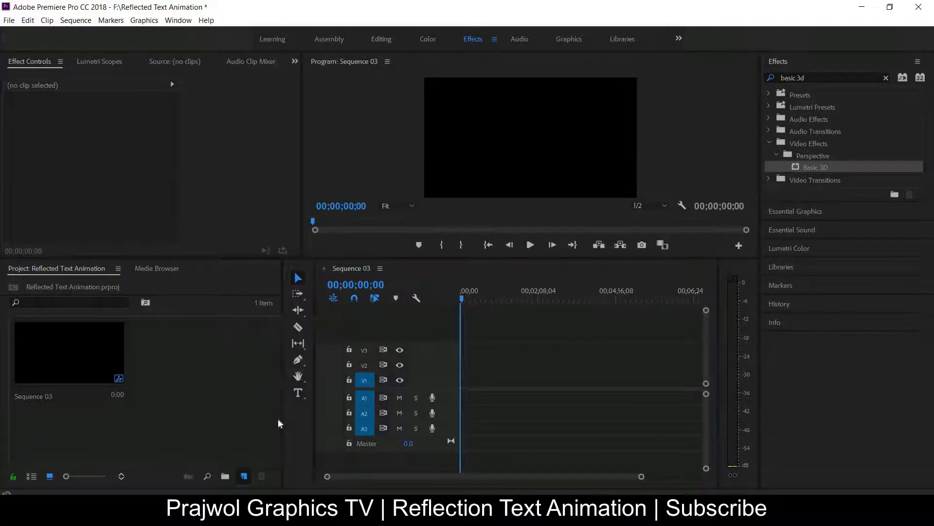
Create a bright cyan colour matte named Color Matte.
click(487, 299)
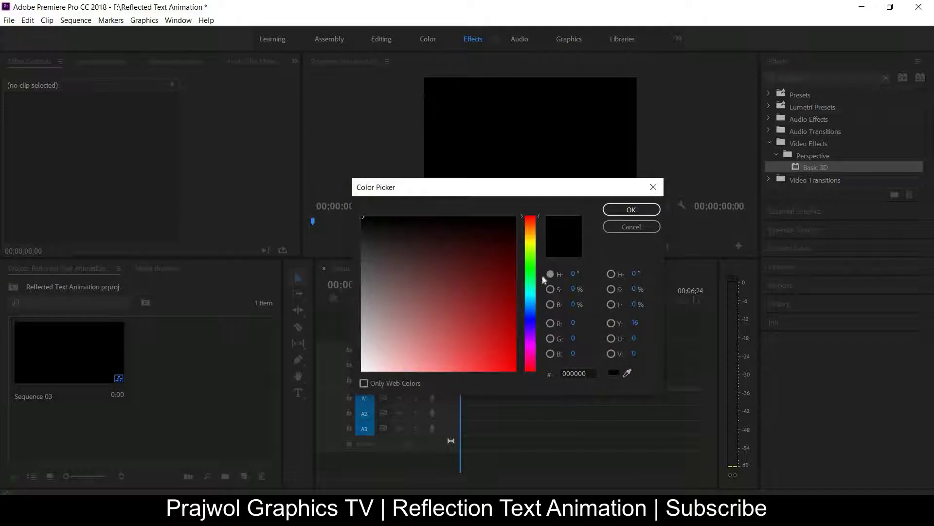
click(526, 298)
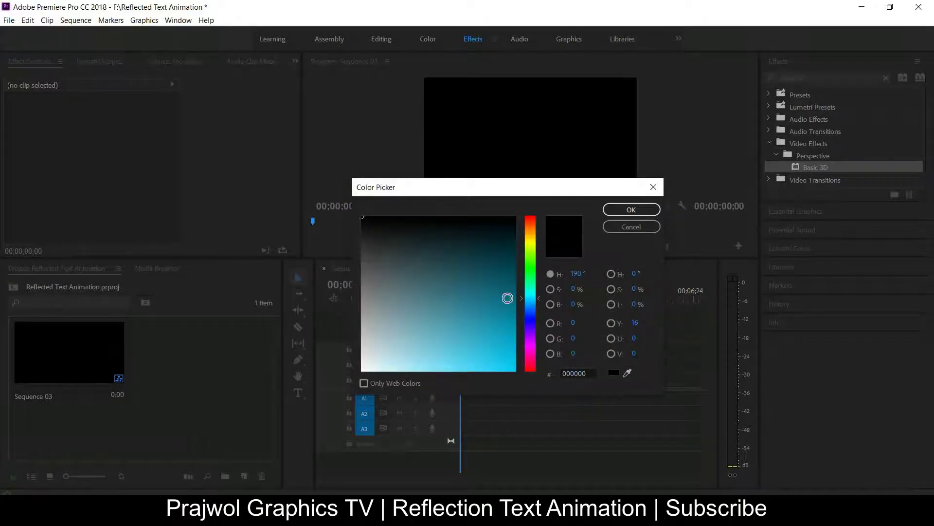
click(500, 325)
click(628, 210)
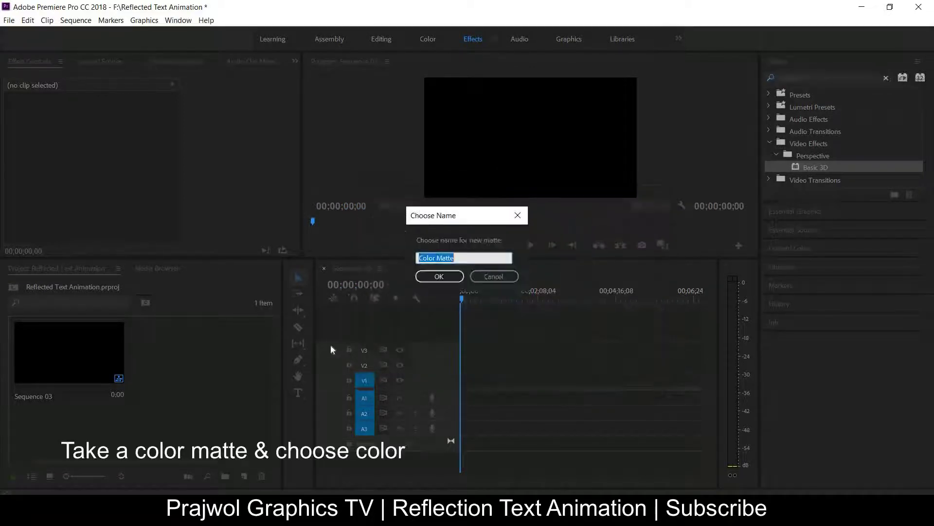
click(438, 276)
Place Color Matte on V1 and search the Effects panel for 'ramp'.
mouse_move(219, 369)
mouse_down()
mouse_move(475, 379)
mouse_move(463, 380)
mouse_up()
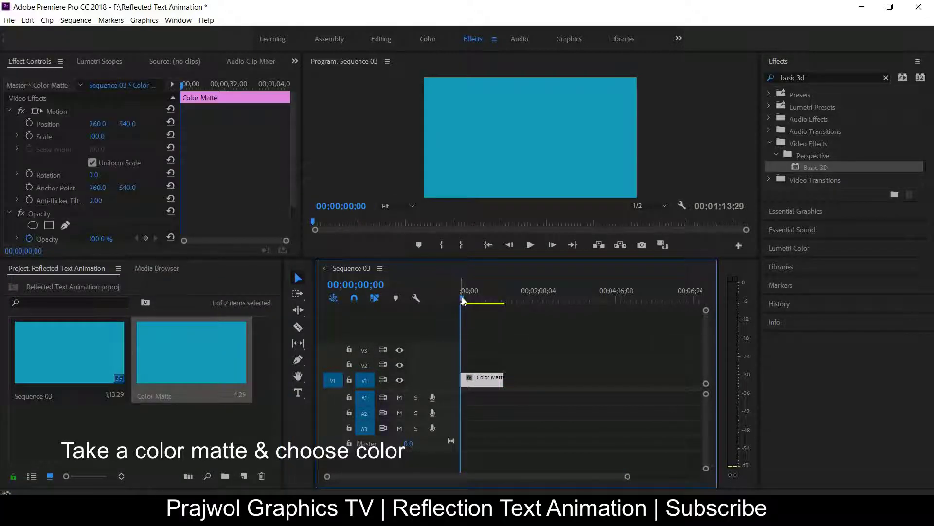
drag(462, 300, 479, 301)
click(886, 78)
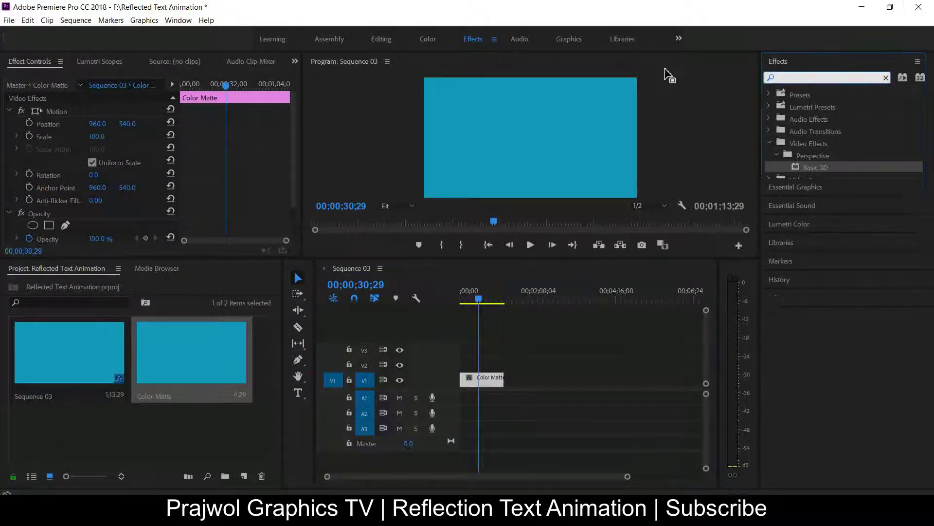
text(r)
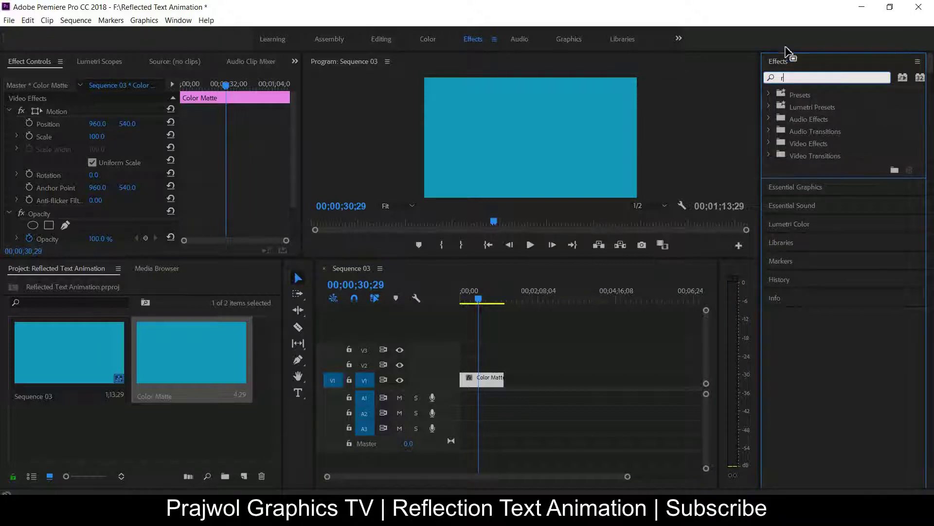
text(amp)
Apply Ramp to the Color Matte clip and set its start colour to teal (0C939D).
click(807, 167)
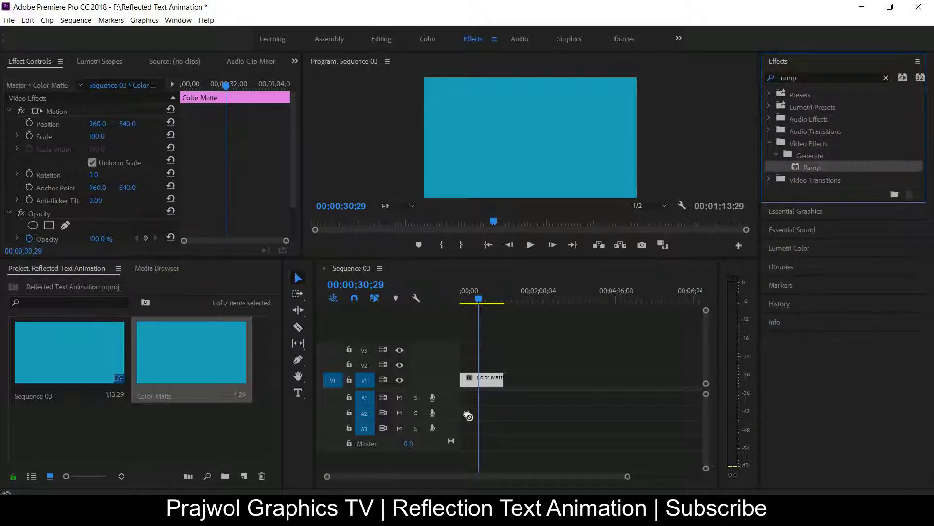
drag(480, 387, 482, 382)
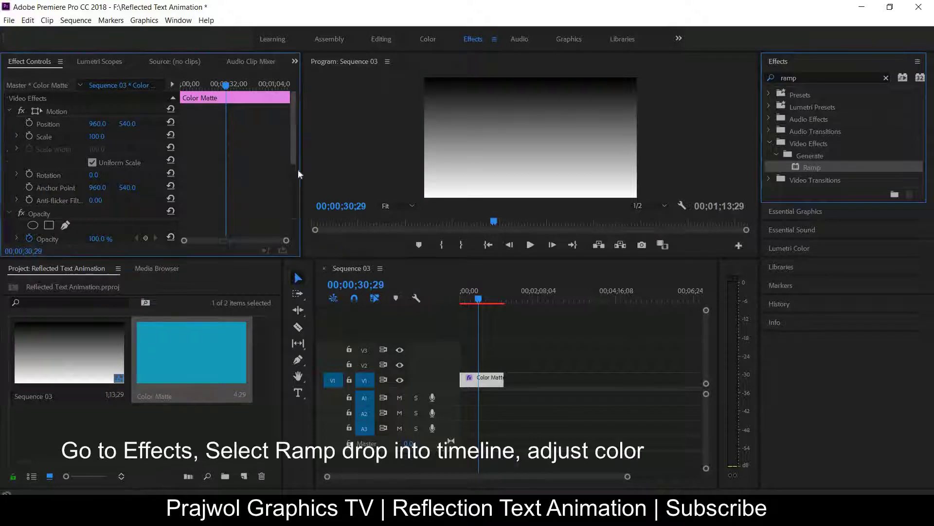
drag(294, 169, 294, 195)
click(95, 161)
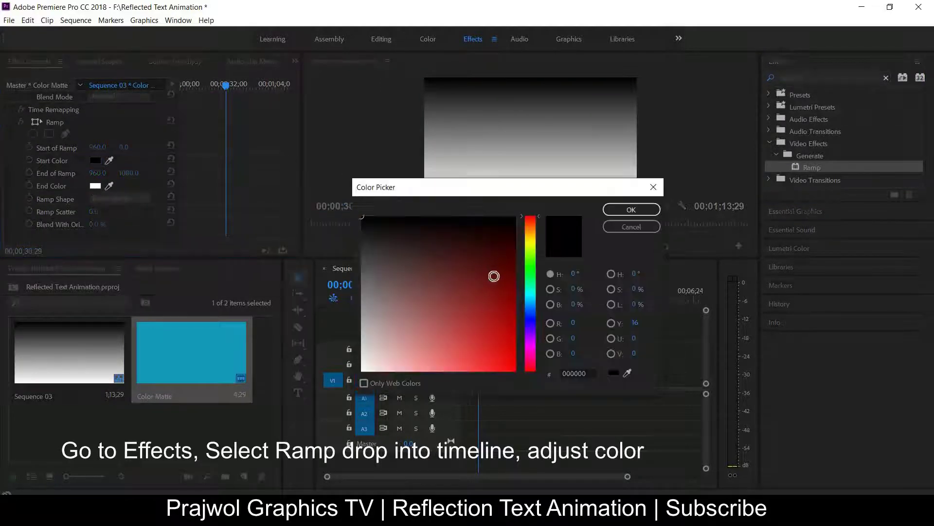
click(531, 299)
click(503, 310)
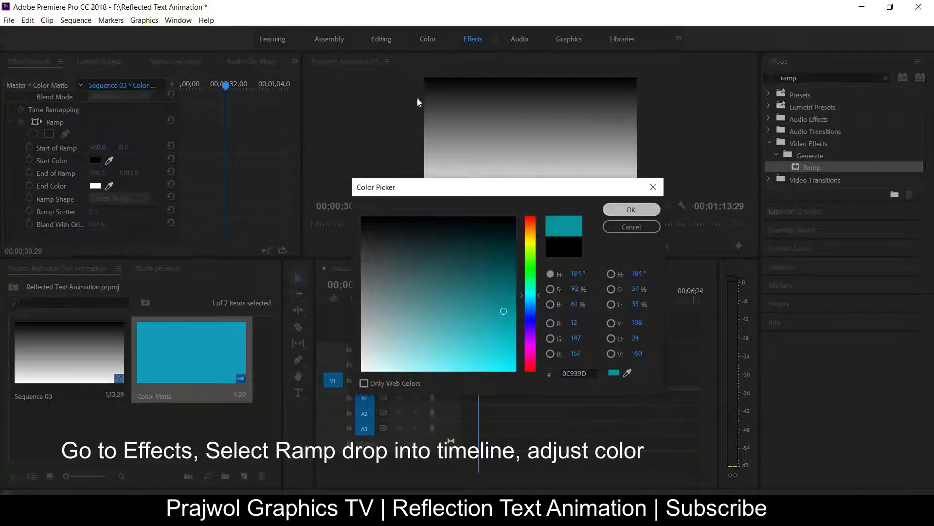
click(631, 209)
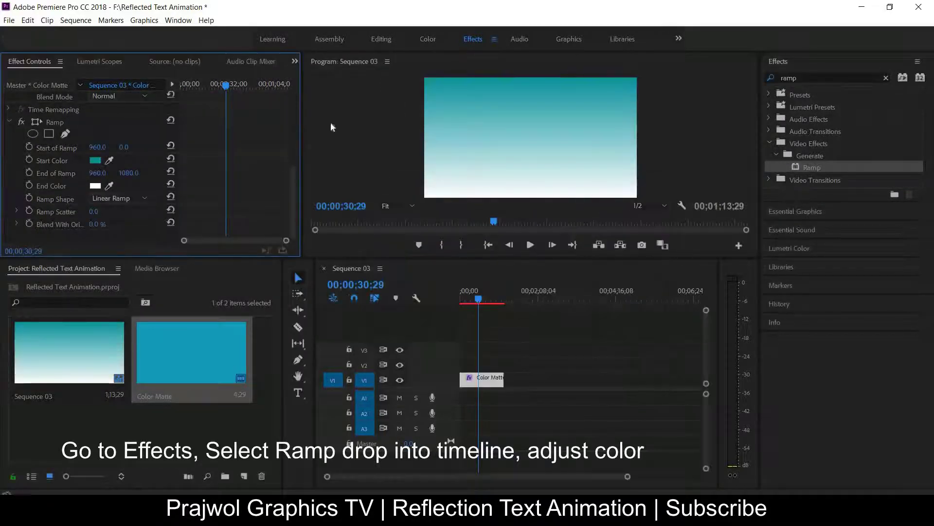
Set the Ramp end colour to medium blue and move the playhead to 00;00;12;00.
click(96, 187)
click(530, 305)
click(500, 315)
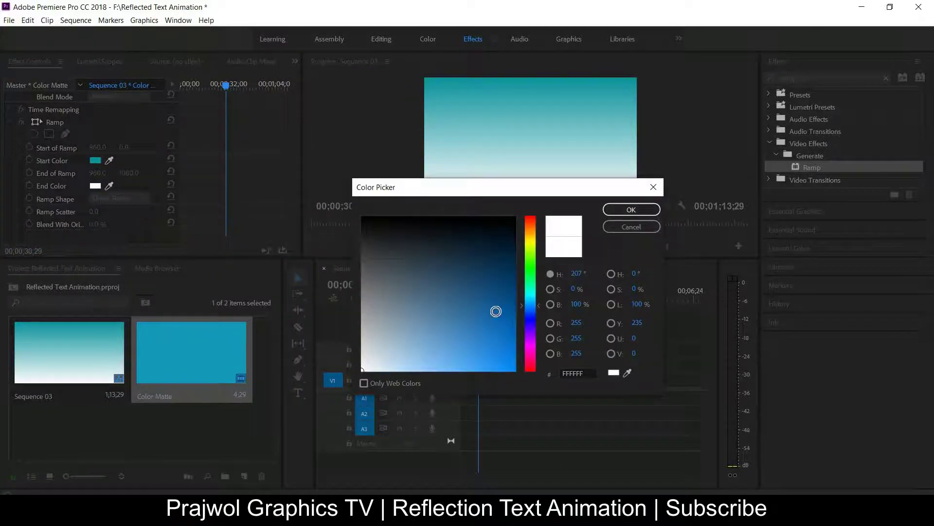
click(632, 210)
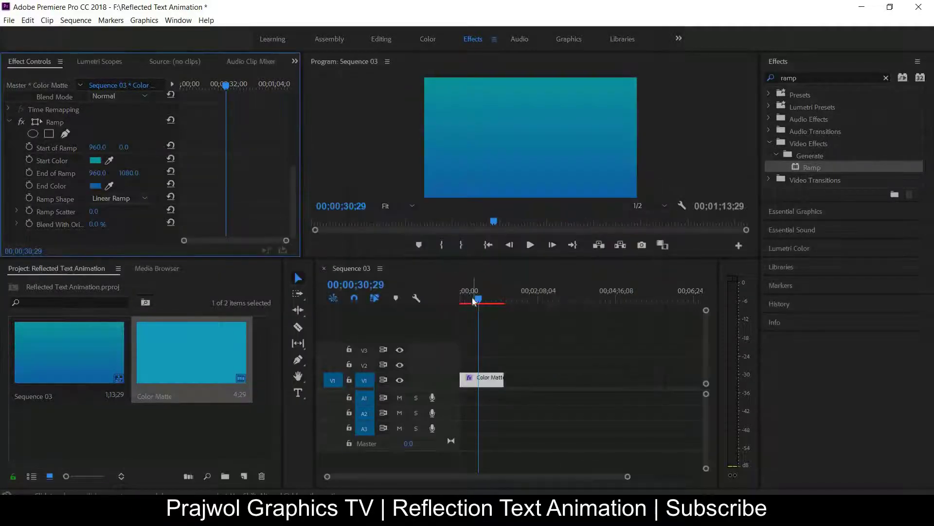
click(468, 314)
key(Home)
click(469, 313)
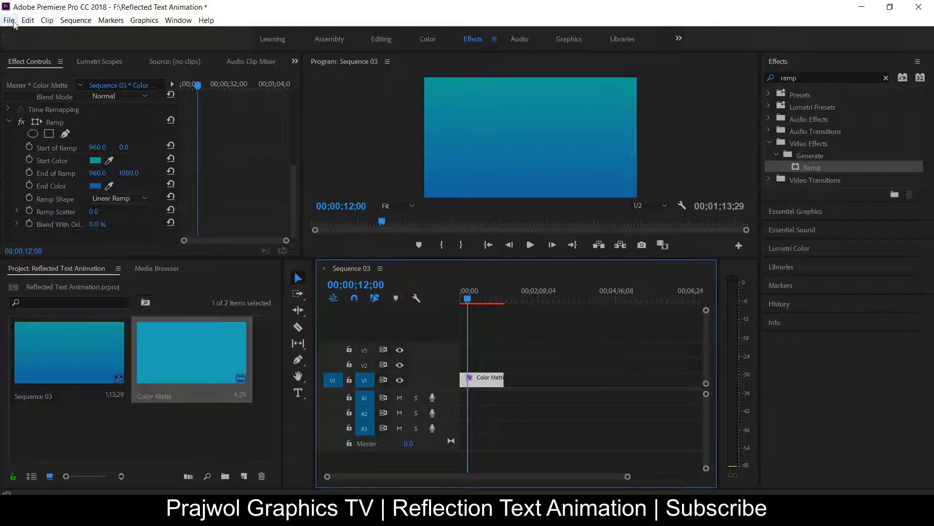
Create legacy title Title 03 with a text box reading PARANOID.
click(13, 24)
mouse_move(24, 34)
click(243, 151)
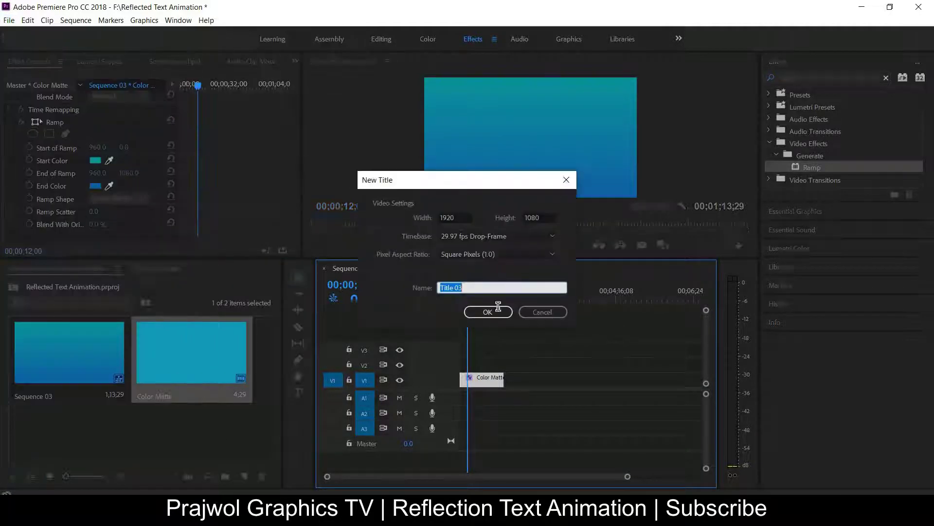
click(495, 312)
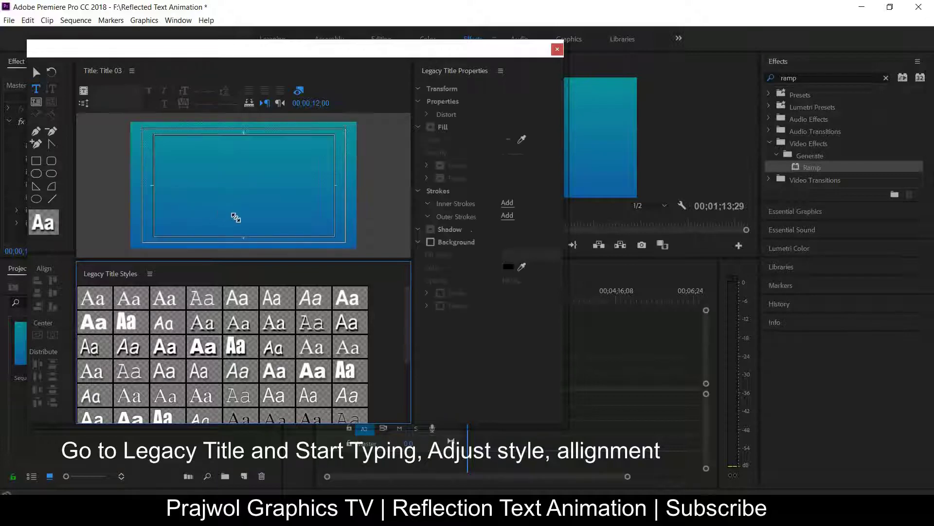
drag(159, 163, 325, 215)
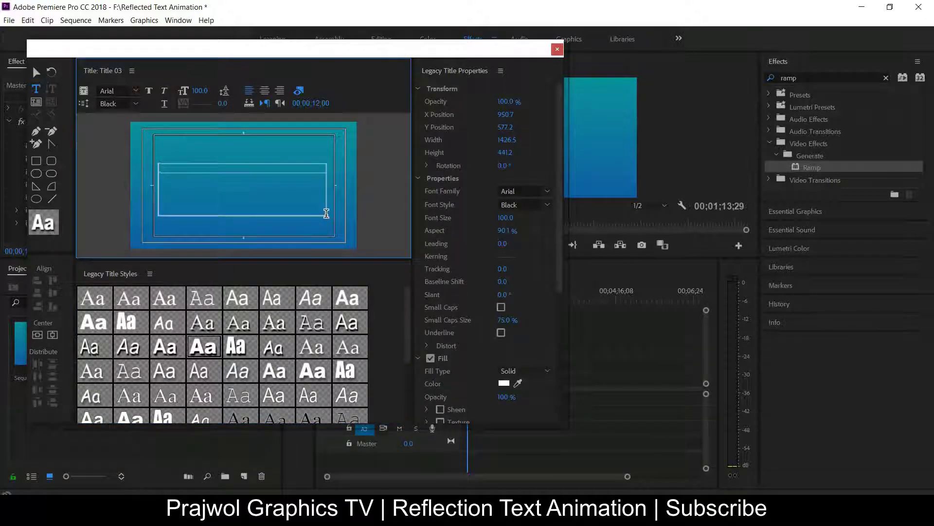
text(PARANOID)
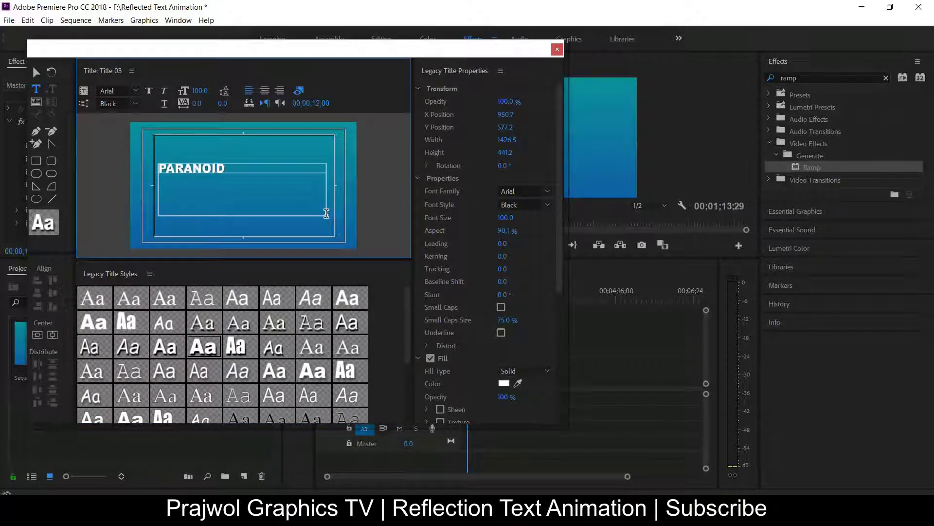
key(Escape)
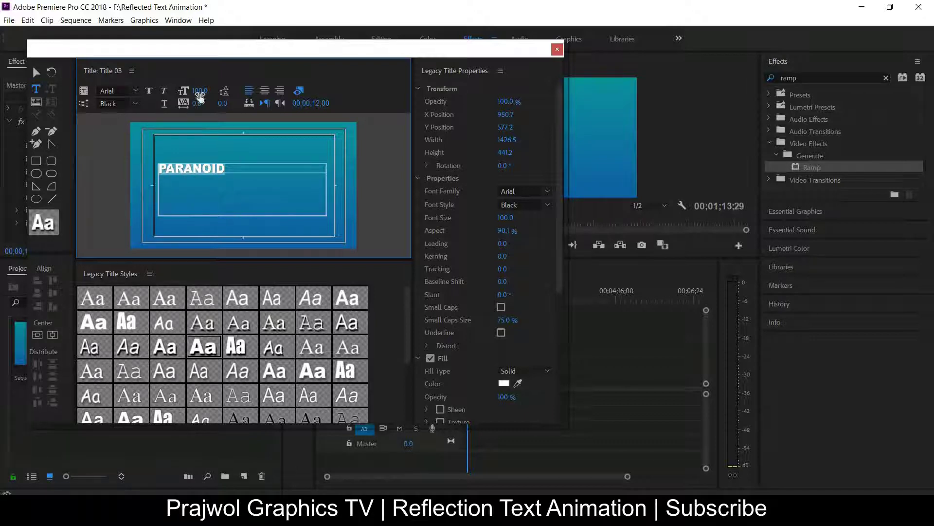
Enlarge PARANOID to size 167, fit its box, and centre it horizontally and vertically.
mouse_move(200, 90)
mouse_down()
mouse_move(192, 110)
mouse_move(226, 104)
mouse_up()
click(36, 72)
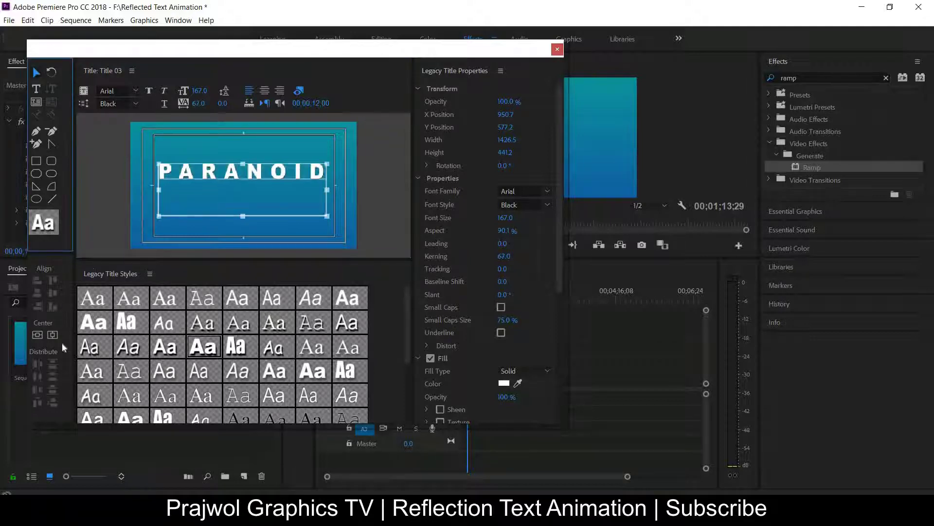
drag(244, 216, 242, 192)
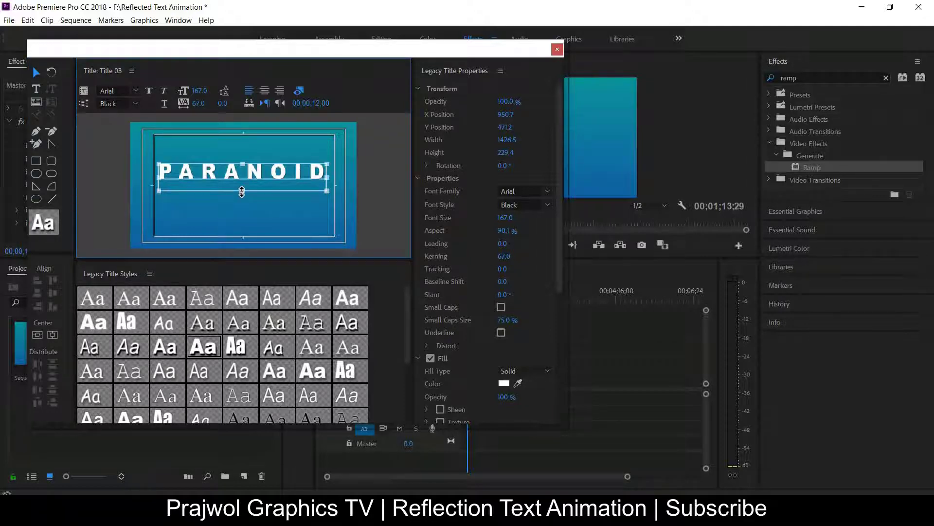
click(37, 335)
click(52, 336)
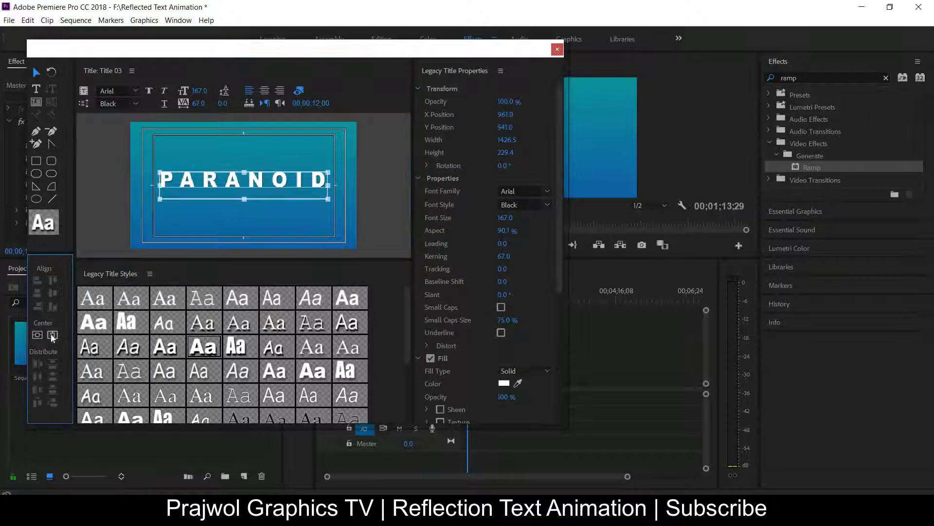
click(561, 51)
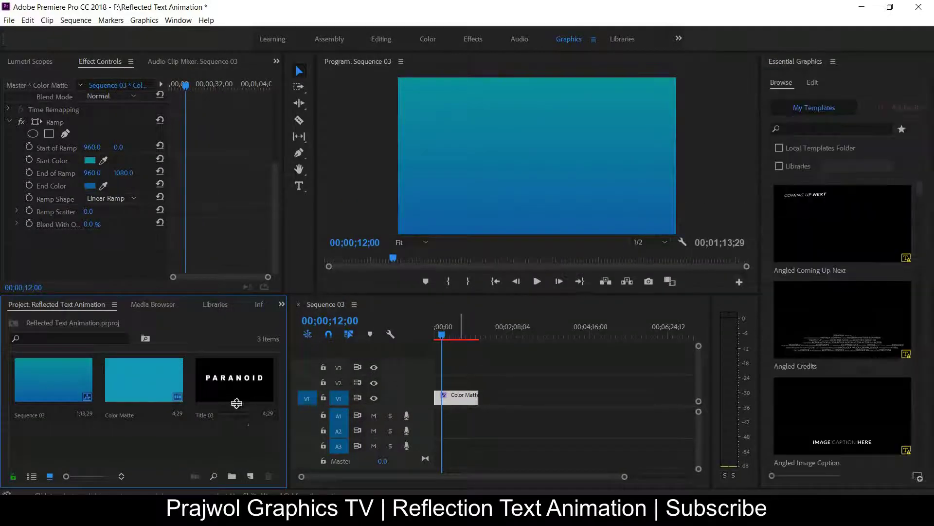
Place Title 03 on V2 above the gradient Color Matte.
drag(241, 387, 438, 382)
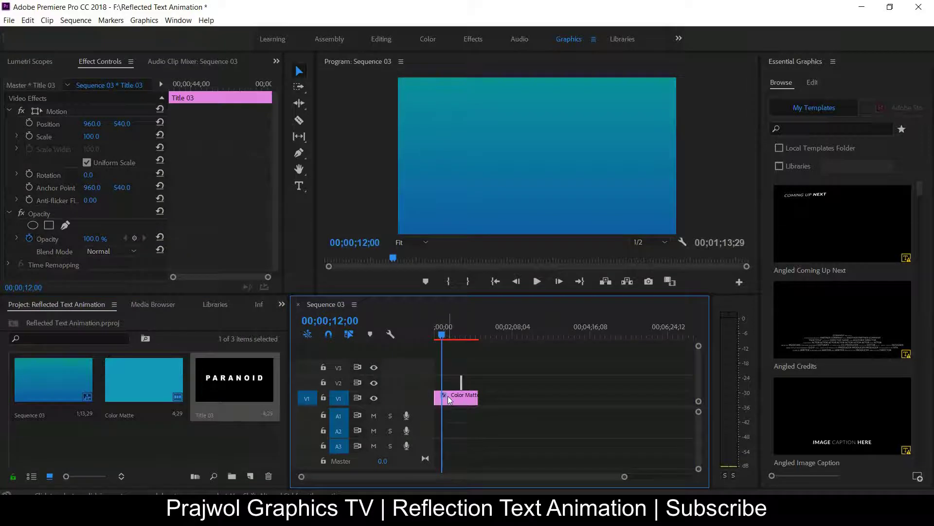
click(434, 381)
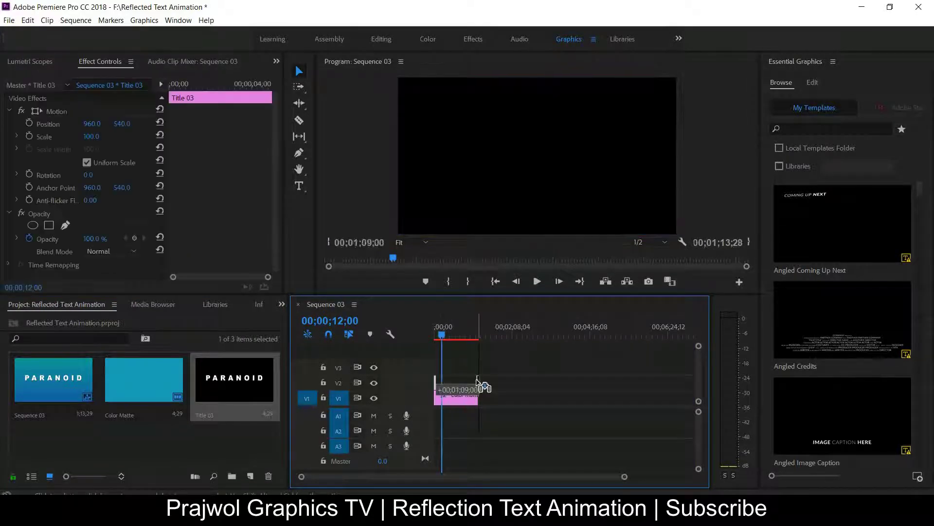
drag(437, 386, 540, 477)
Lengthen the title clip on the timeline and select both the title and background clips.
drag(624, 477, 405, 477)
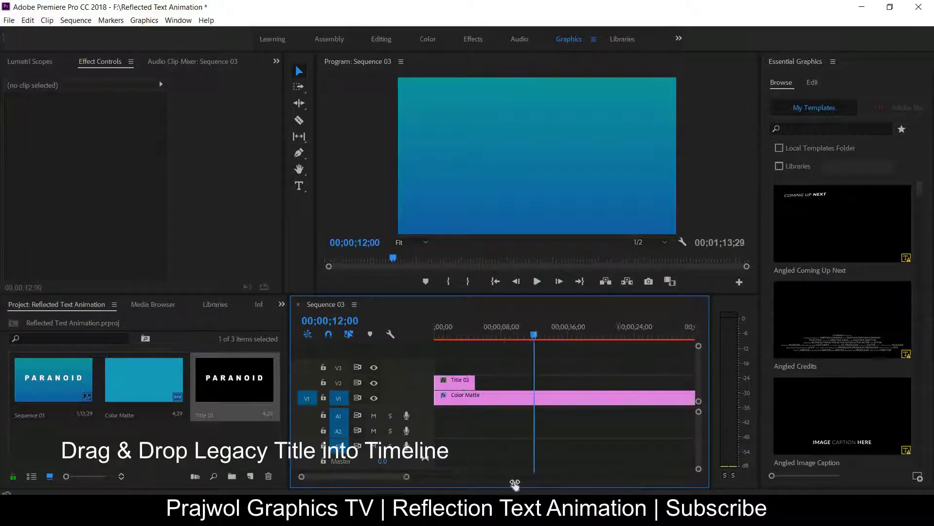
drag(475, 382, 664, 380)
drag(406, 477, 424, 477)
drag(501, 469, 488, 477)
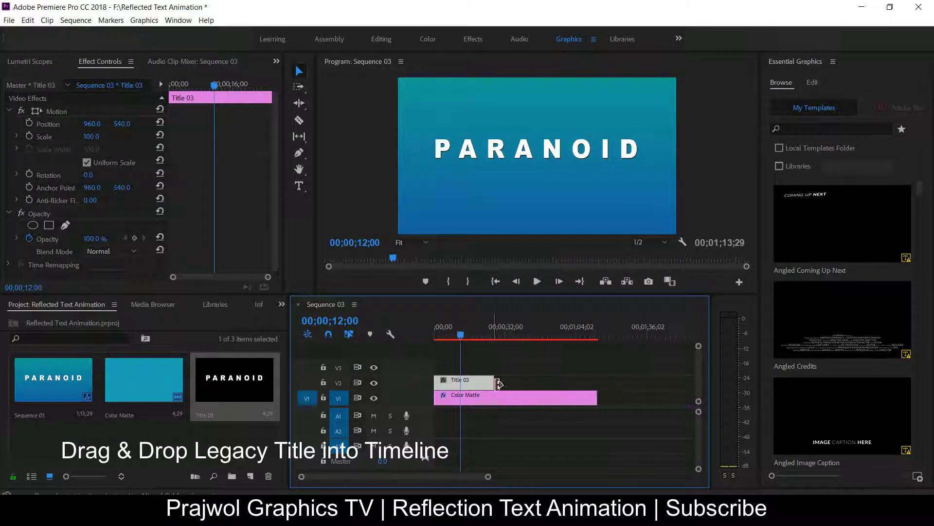
click(479, 360)
click(485, 397)
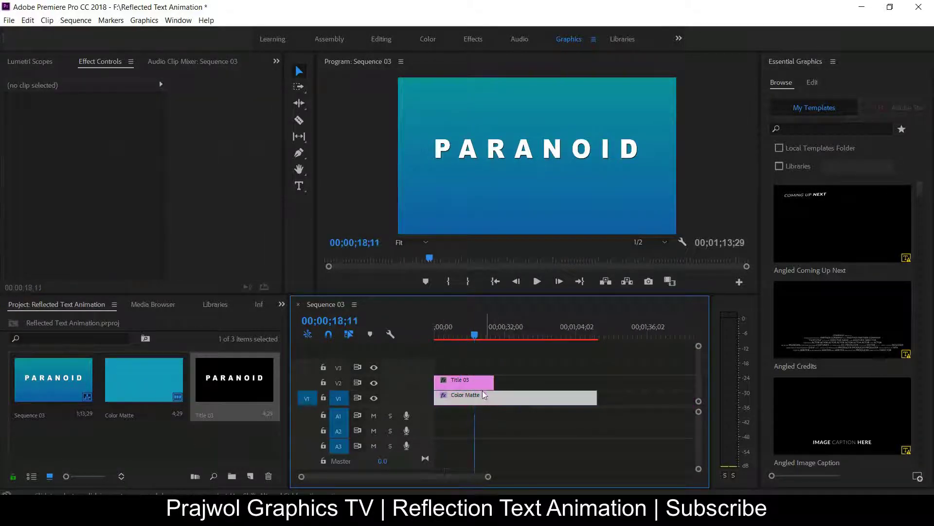
shift+click(483, 387)
Split both clips with Ctrl+K and delete everything after 00;00;18;11.
key(ctrl+k)
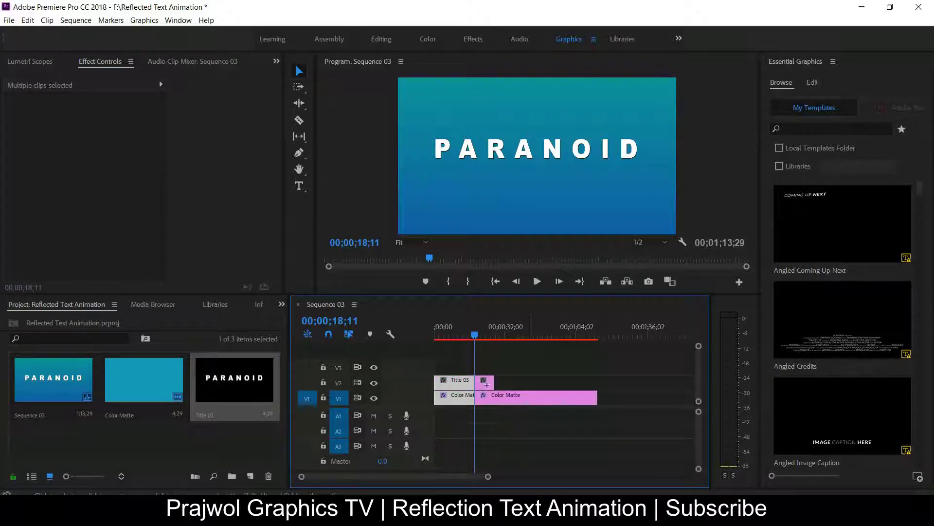
click(487, 384)
key(Delete)
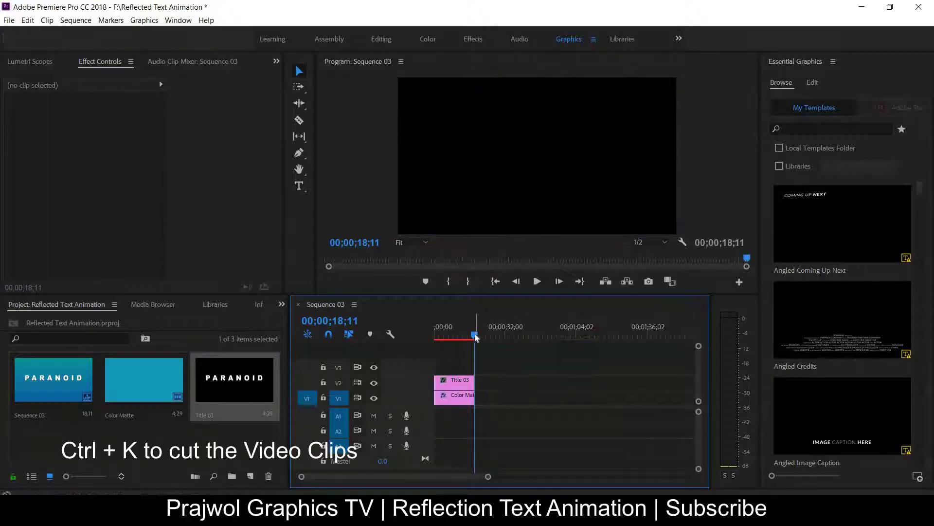
drag(476, 338, 450, 341)
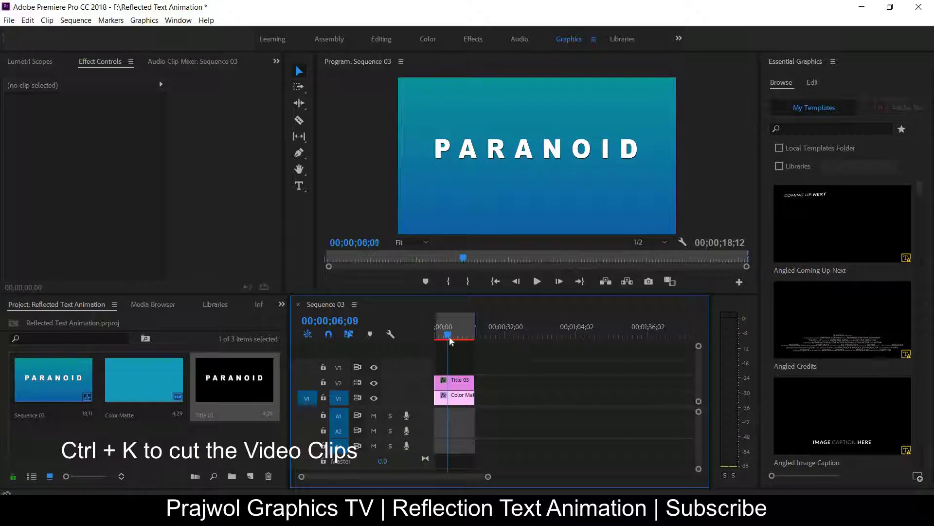
click(453, 386)
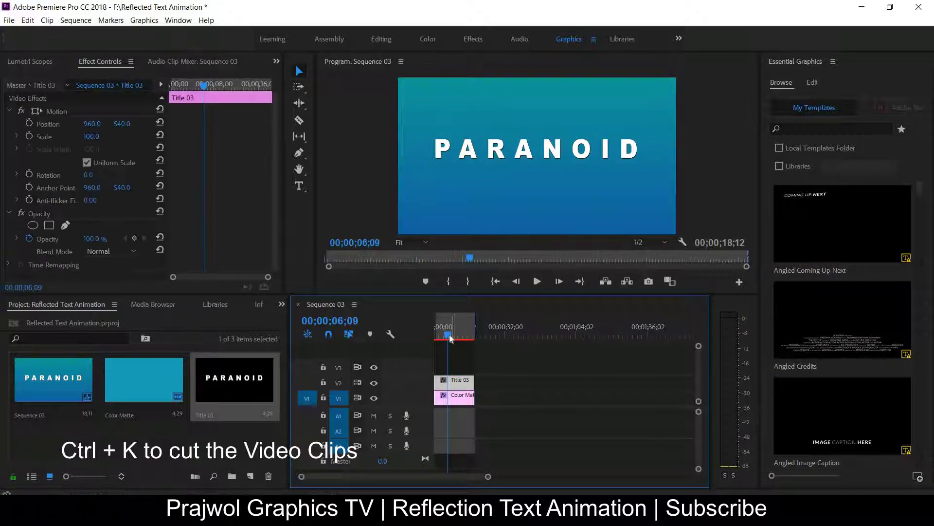
mouse_move(450, 339)
mouse_down()
mouse_move(435, 336)
mouse_move(446, 338)
mouse_up()
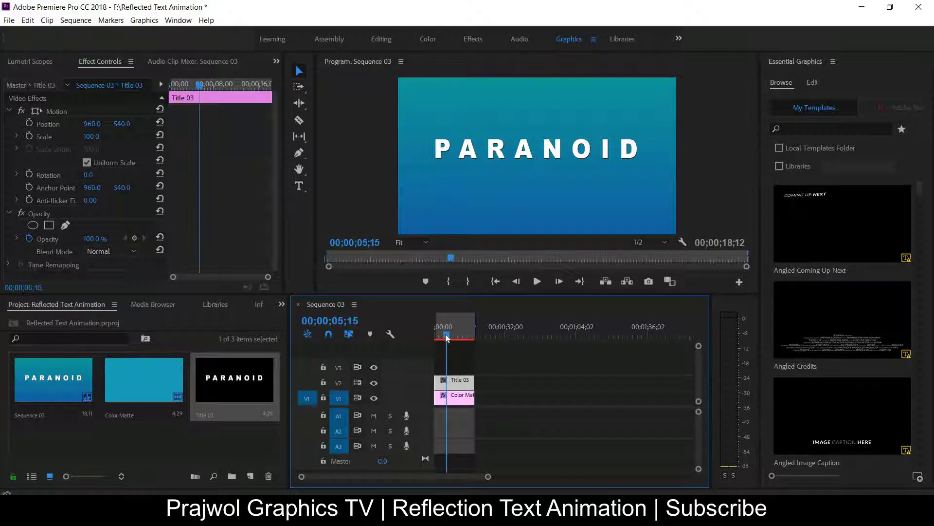
Keyframe the title's Position from Y 737 to centre, with Ease In and Ease Out.
click(29, 123)
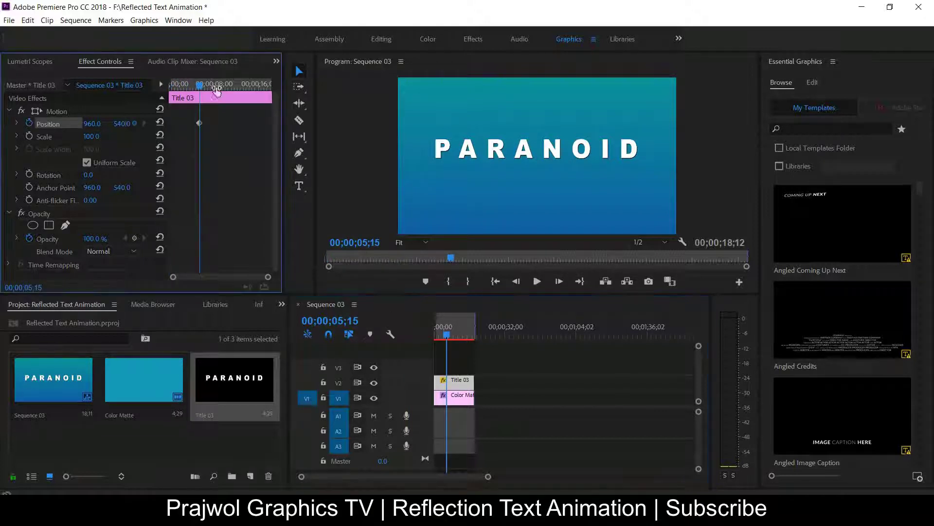
key(Home)
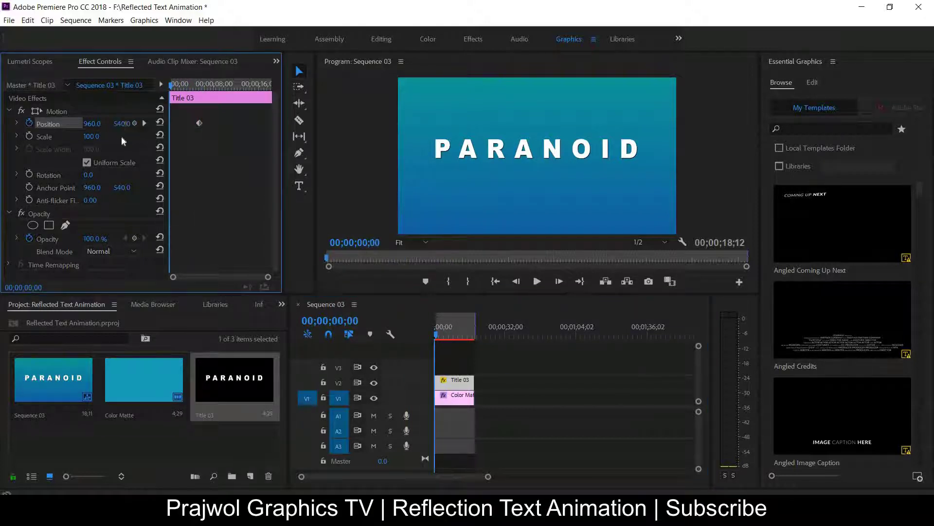
drag(122, 123, 128, 146)
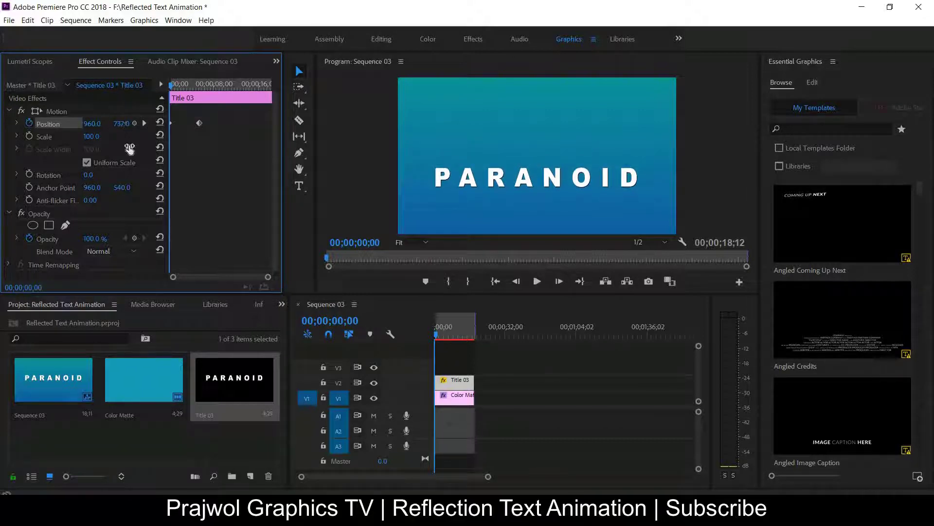
right_click(201, 125)
mouse_move(282, 209)
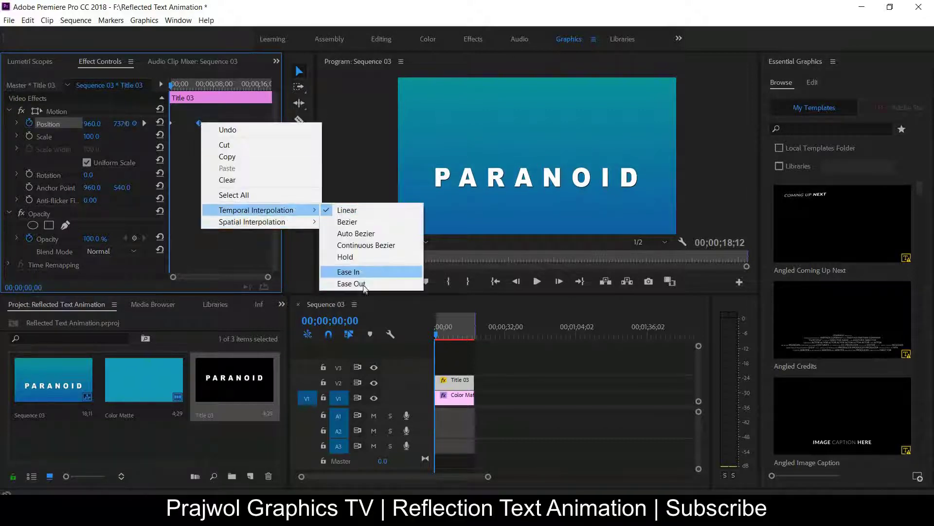
click(389, 269)
right_click(173, 128)
mouse_move(241, 210)
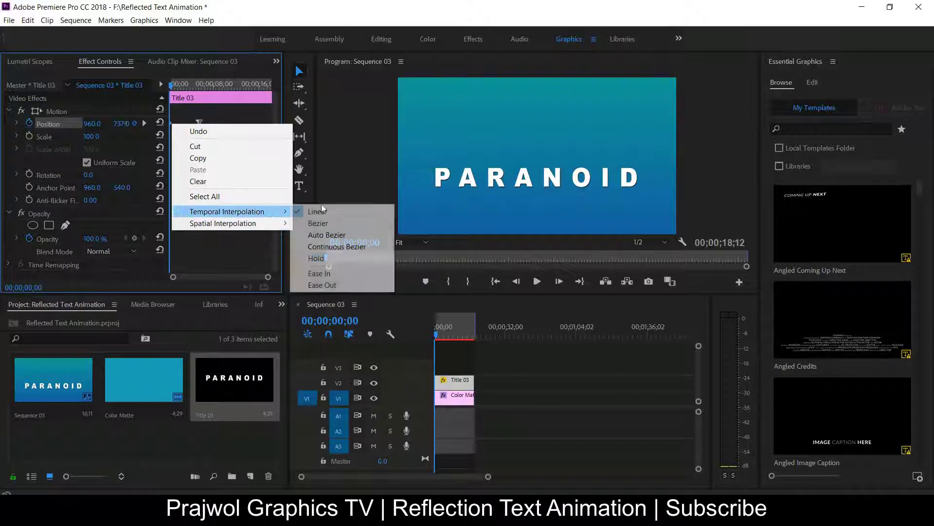
click(334, 271)
Preview the rise, moving the second Position keyframe earlier to quicken it.
key(space)
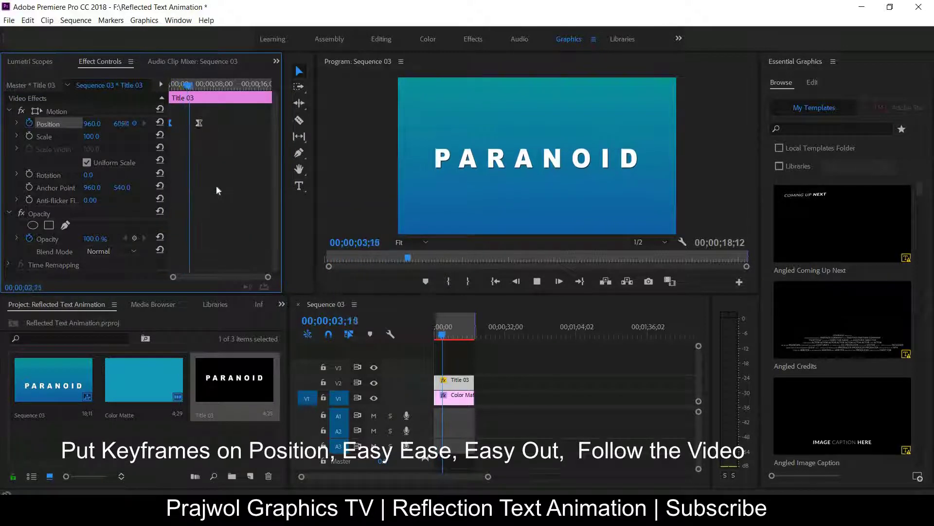
click(183, 87)
drag(198, 124, 185, 124)
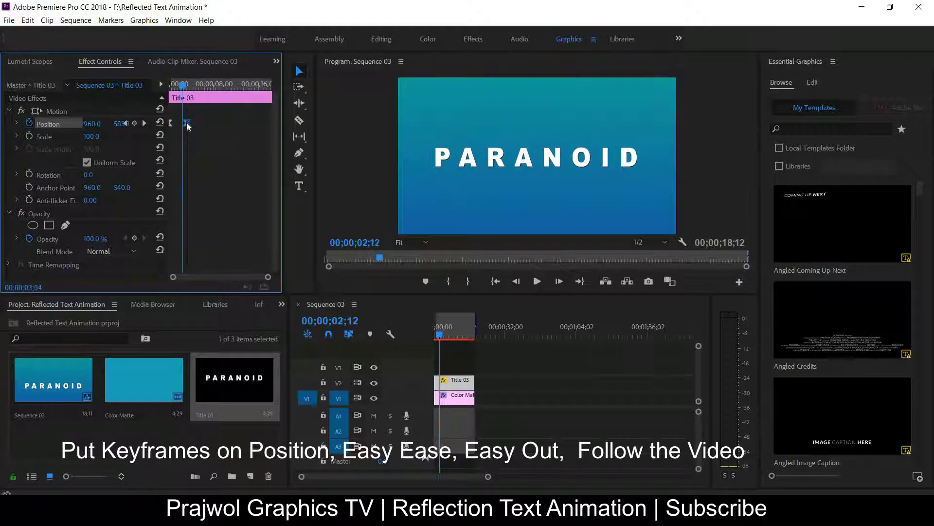
key(Home)
key(space)
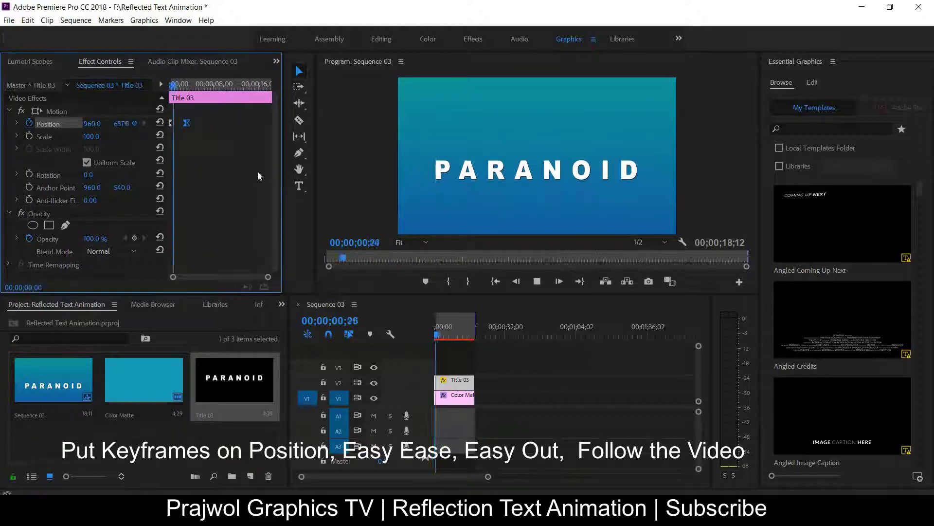
key(space)
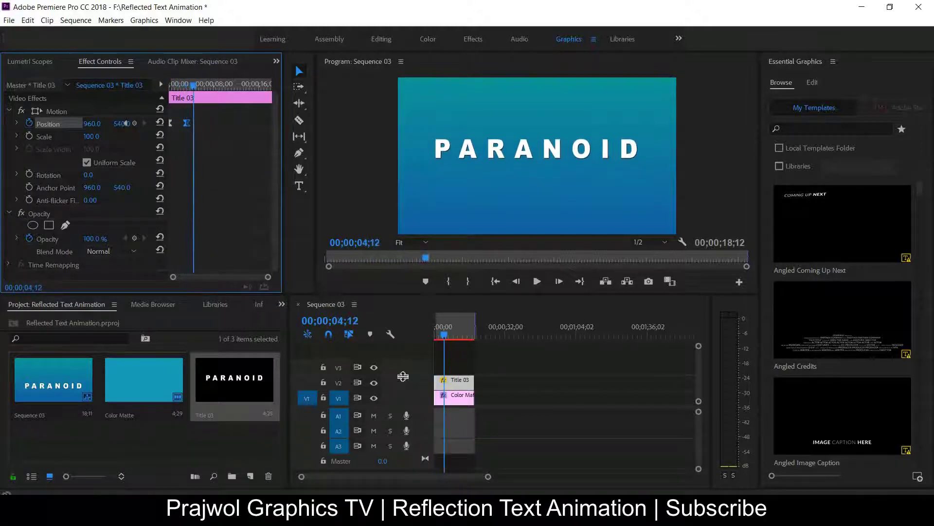
Rearrange the title and background clips, undoing an accidental move of the matte.
drag(455, 388, 454, 387)
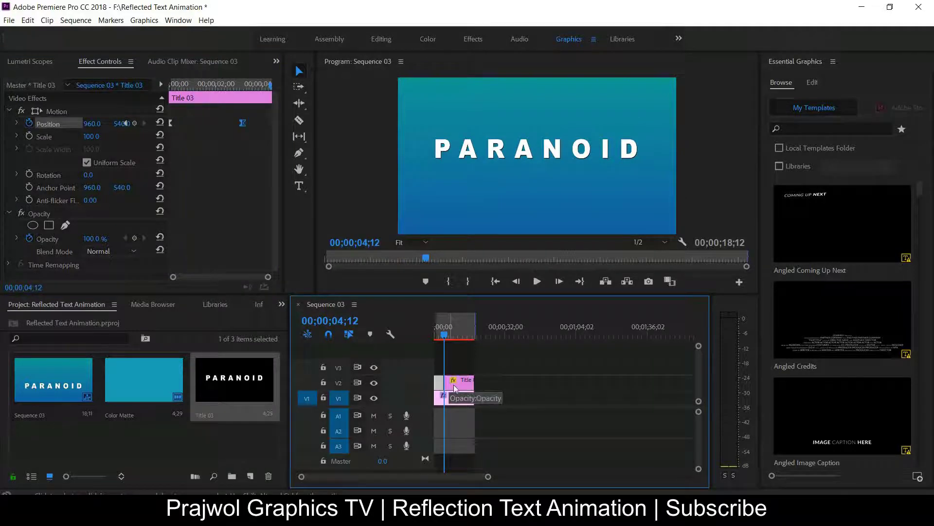
key(Delete)
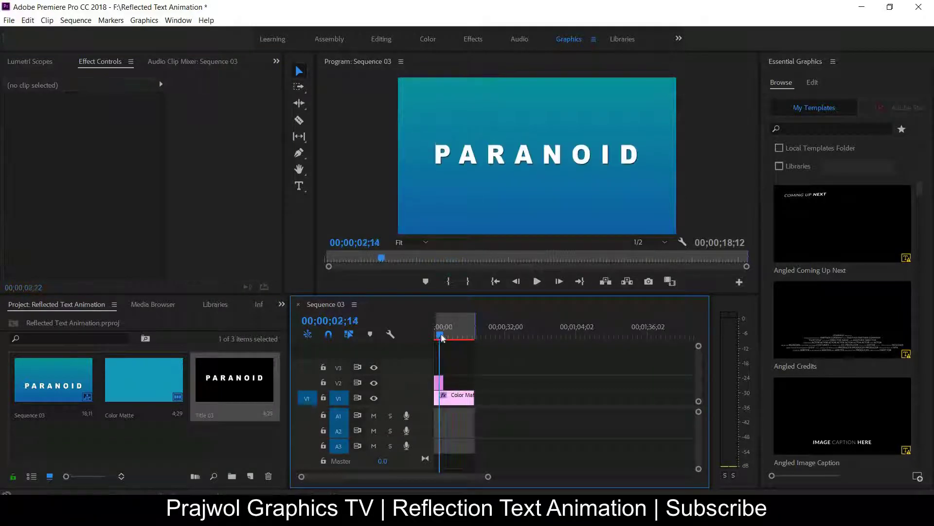
drag(445, 336, 447, 359)
click(456, 402)
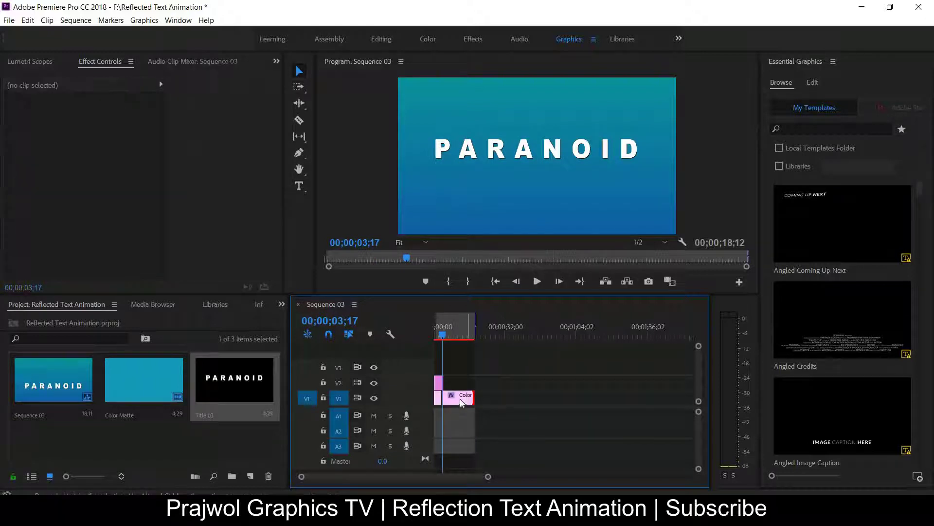
drag(467, 403, 459, 402)
key(ctrl+z)
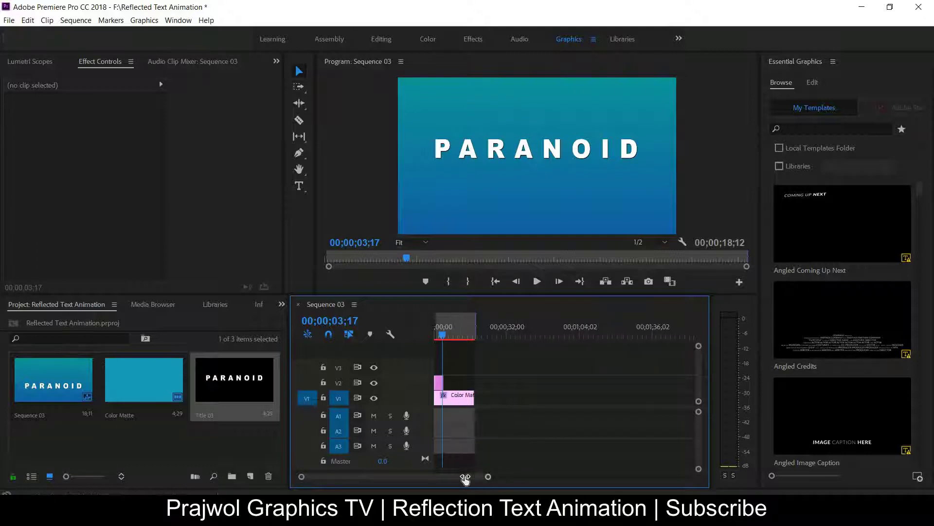
Zoom the timeline in and place the playhead just after the title animation.
drag(465, 479, 405, 476)
drag(466, 339, 467, 340)
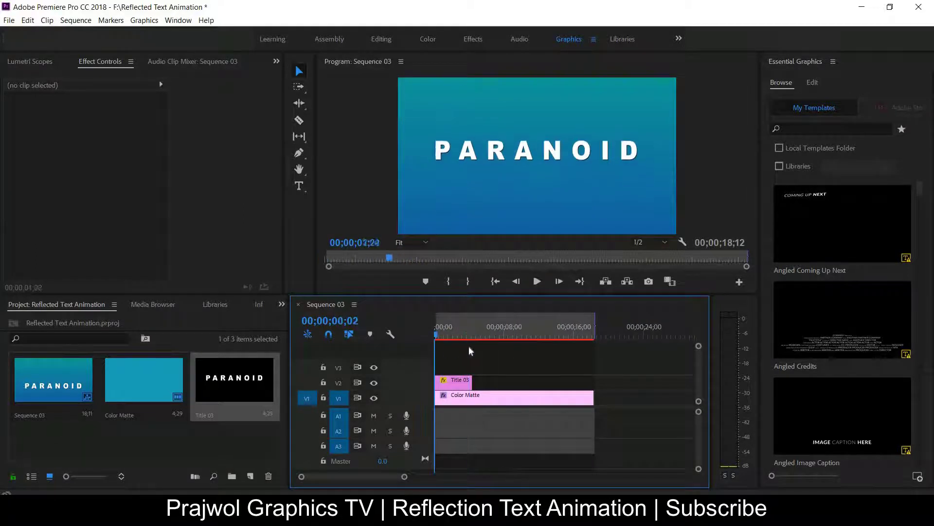
click(122, 64)
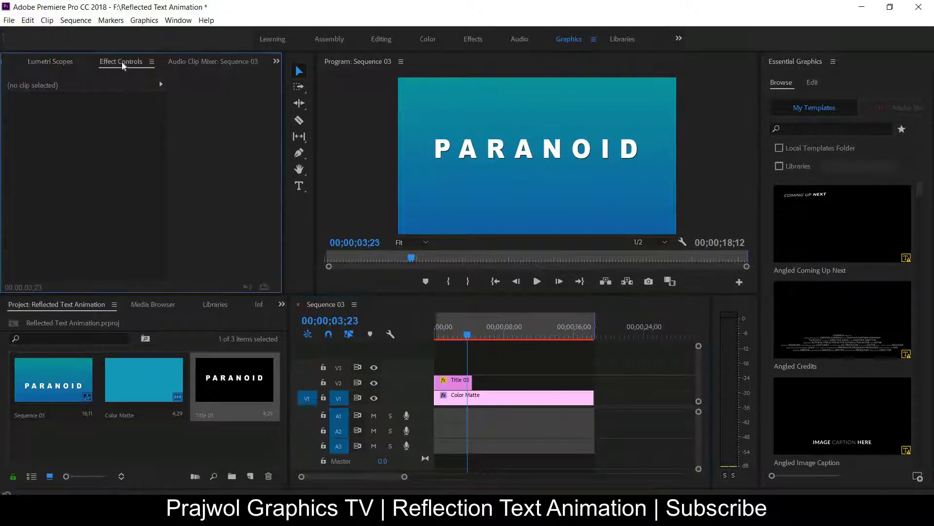
click(443, 382)
drag(470, 335, 464, 339)
click(484, 403)
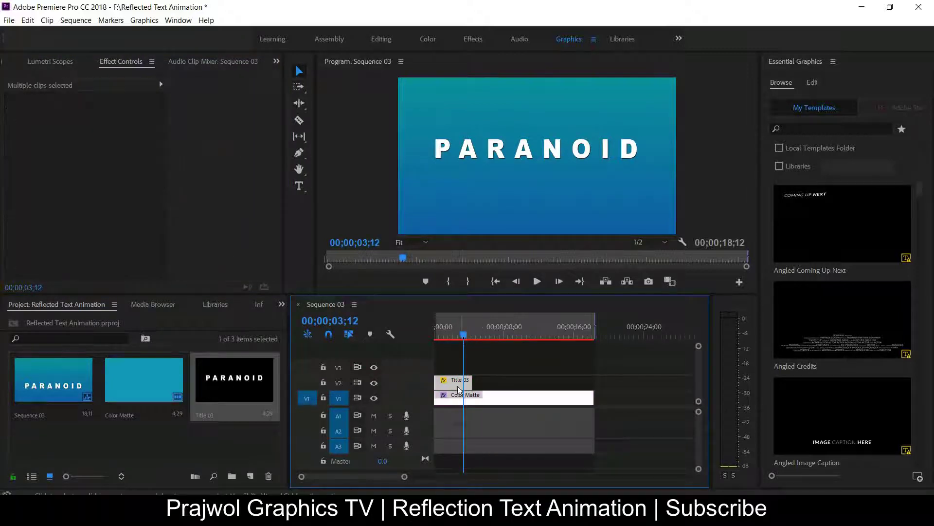
Split the Color Matte at the playhead and delete the leftover part after the title.
key(ctrl+k)
drag(527, 438, 467, 349)
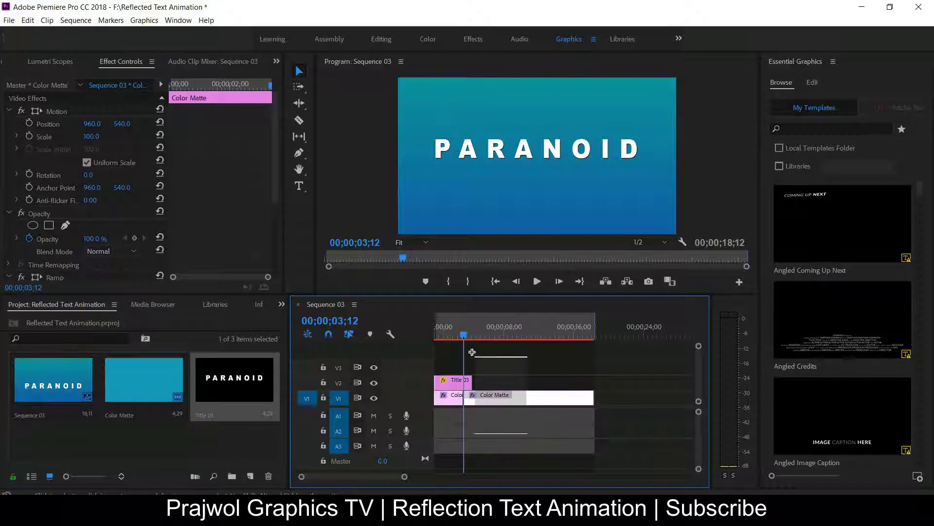
click(463, 388)
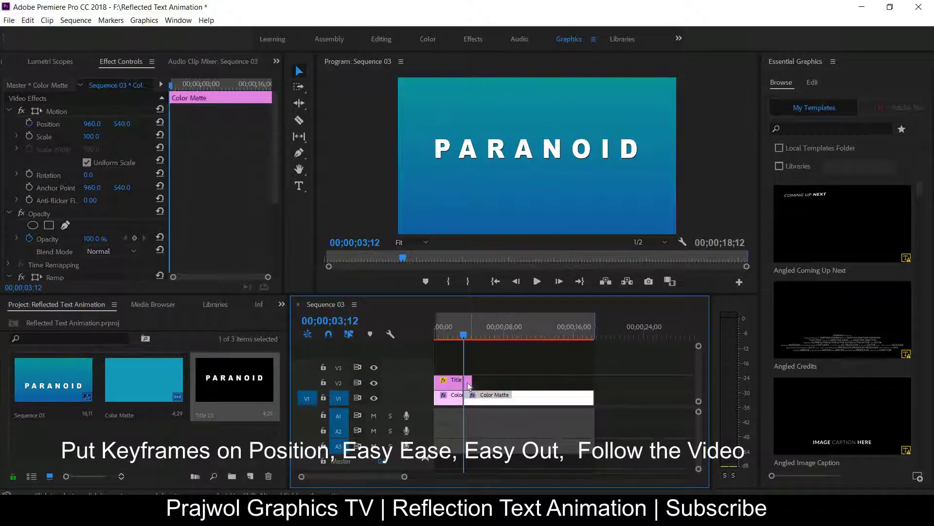
click(487, 395)
key(Delete)
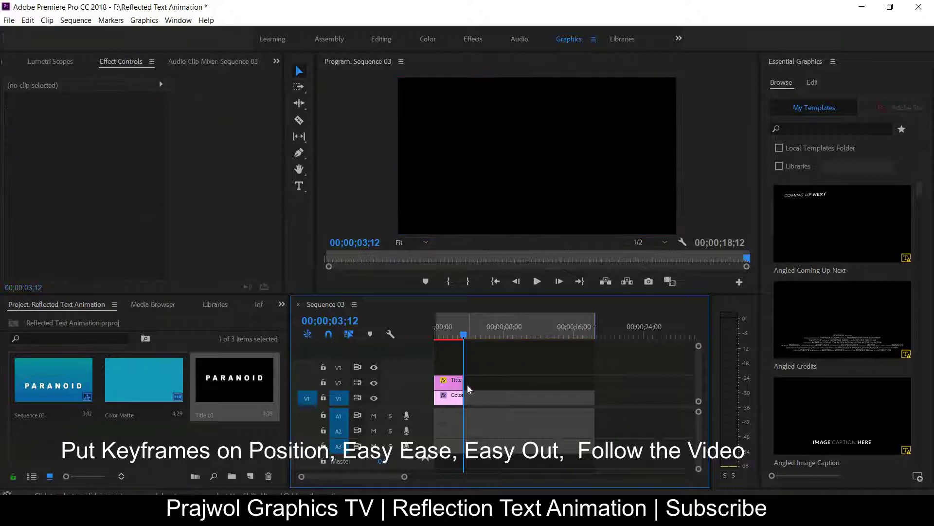
Play back the sequence, now ending at 00;00;03;13, and reselect the title clip.
key(space)
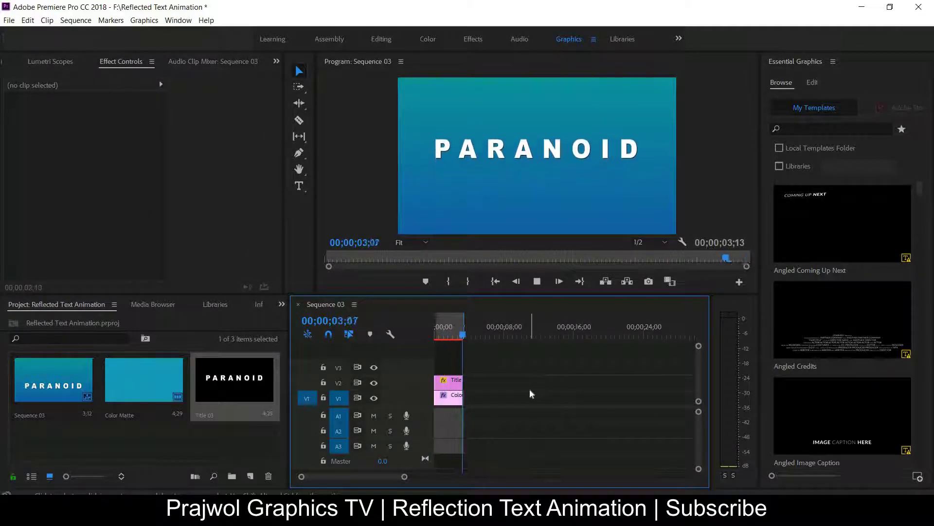
key(space)
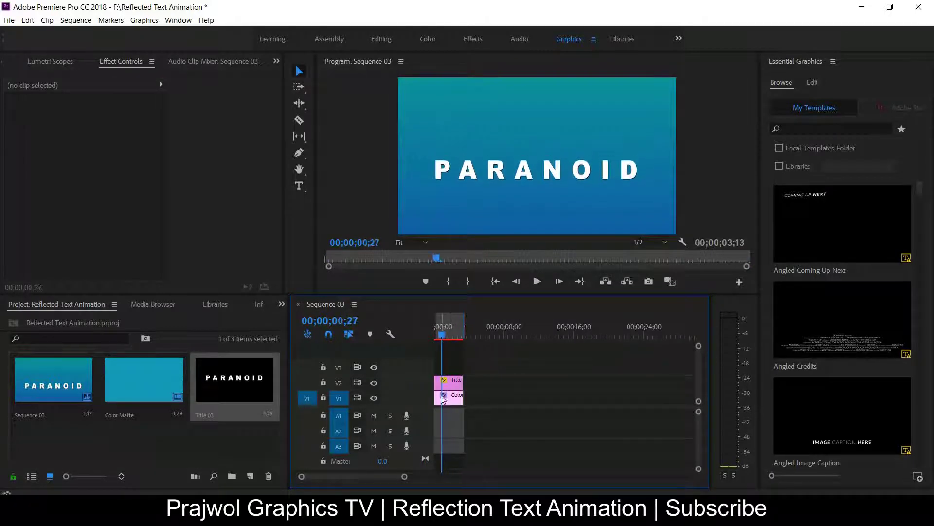
click(449, 387)
mouse_move(442, 336)
mouse_down()
mouse_move(453, 337)
mouse_move(425, 345)
mouse_move(462, 334)
mouse_up()
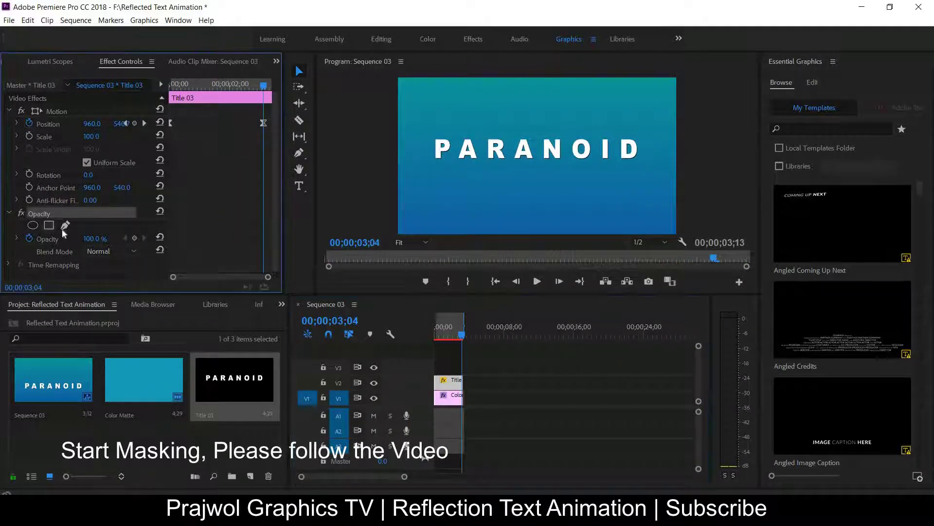
Add a rectangle opacity mask to Title 03 and widen its lower corners.
click(49, 225)
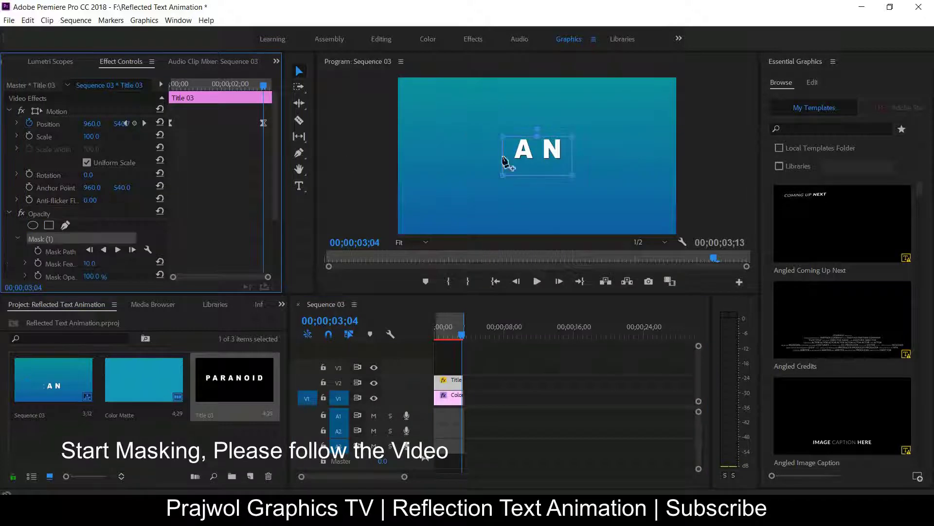
click(449, 177)
drag(430, 172, 423, 168)
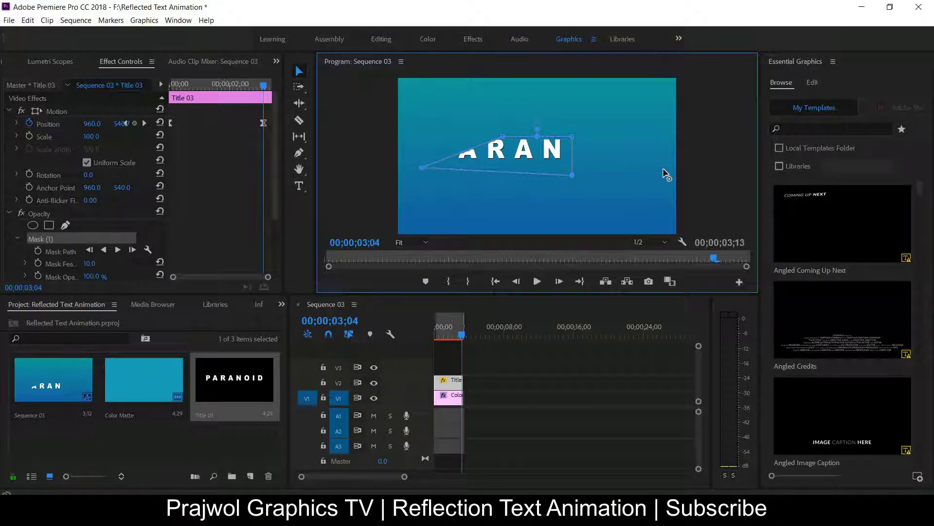
drag(573, 175, 662, 170)
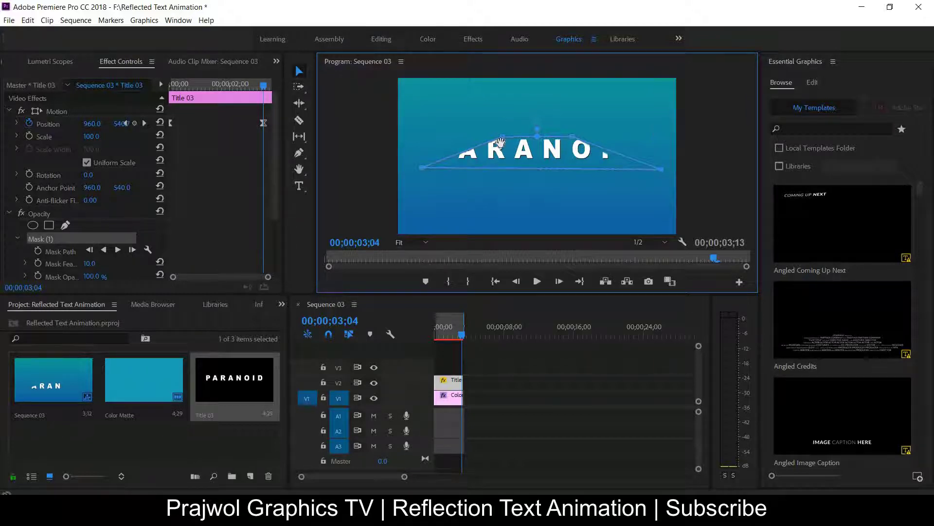
Move the mask up so PARANOID is hidden at the start of the rise.
key(Home)
drag(439, 338, 430, 337)
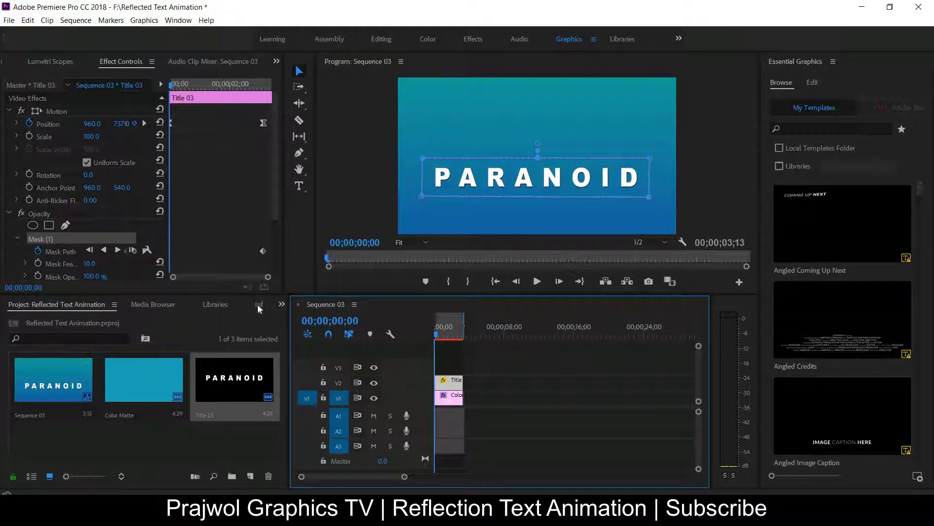
click(302, 72)
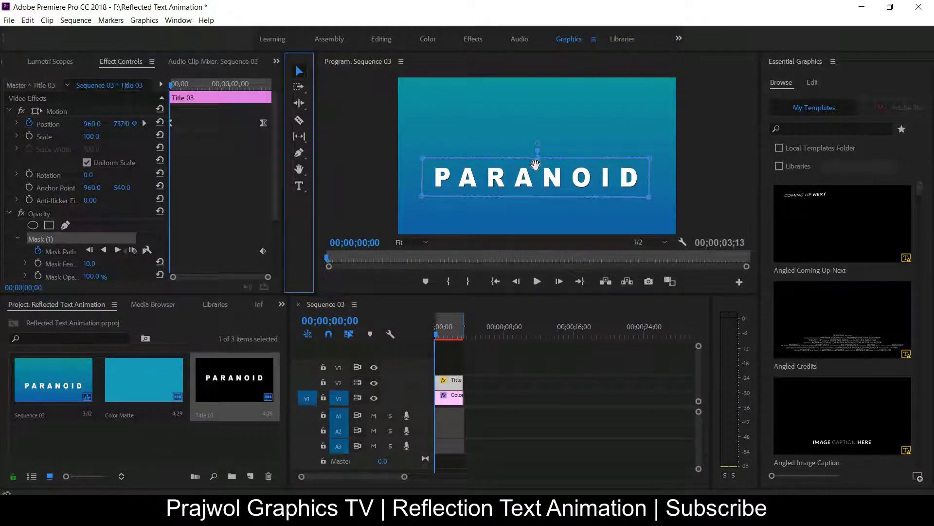
click(591, 213)
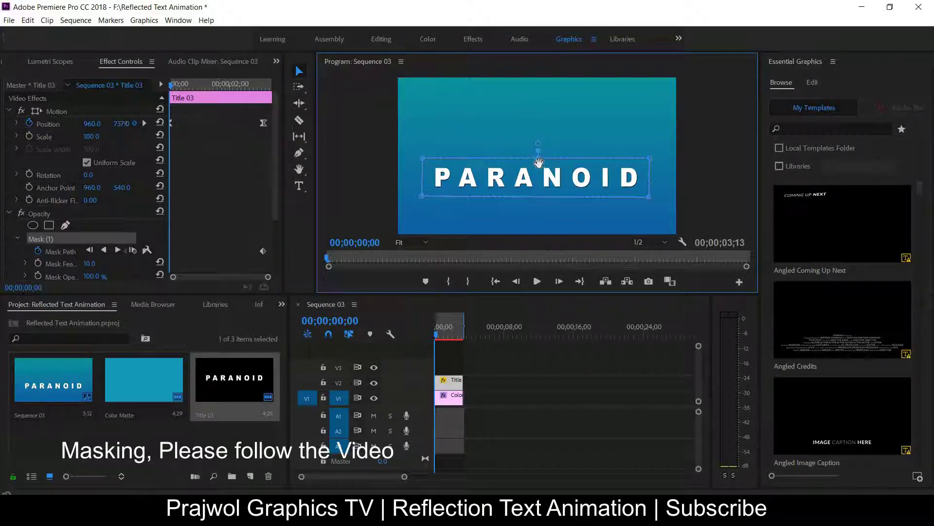
drag(539, 162, 541, 129)
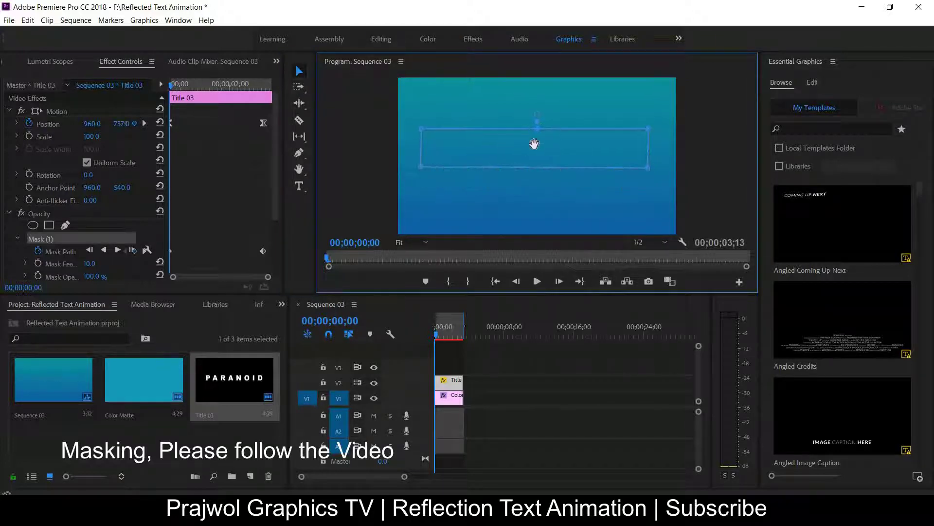
click(438, 339)
key(space)
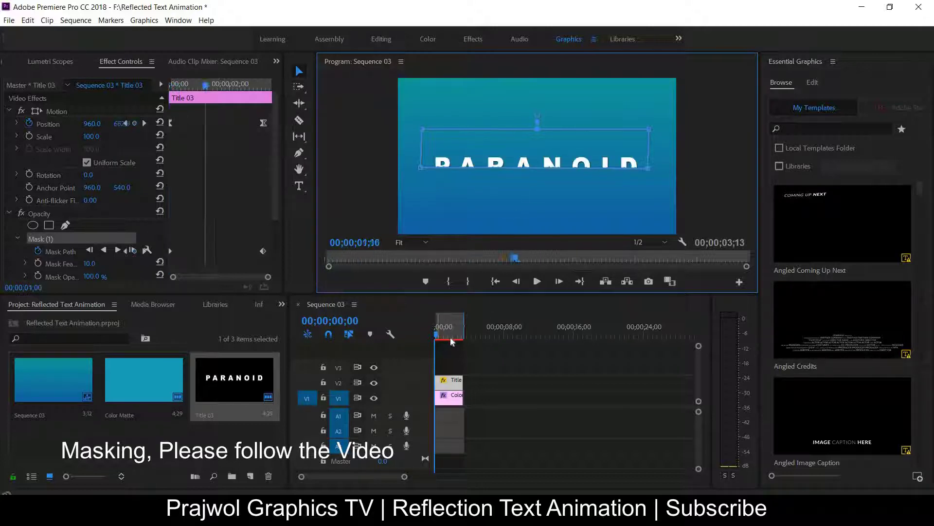
key(space)
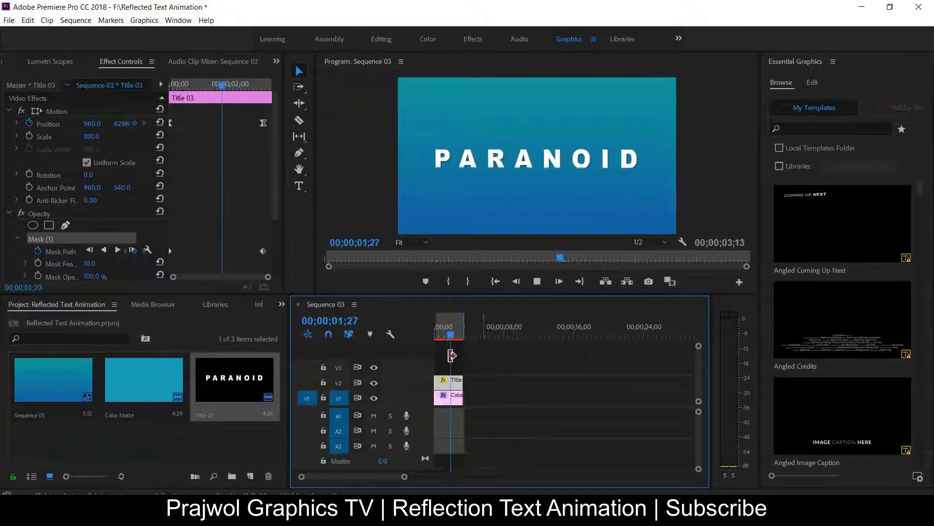
click(436, 335)
key(space)
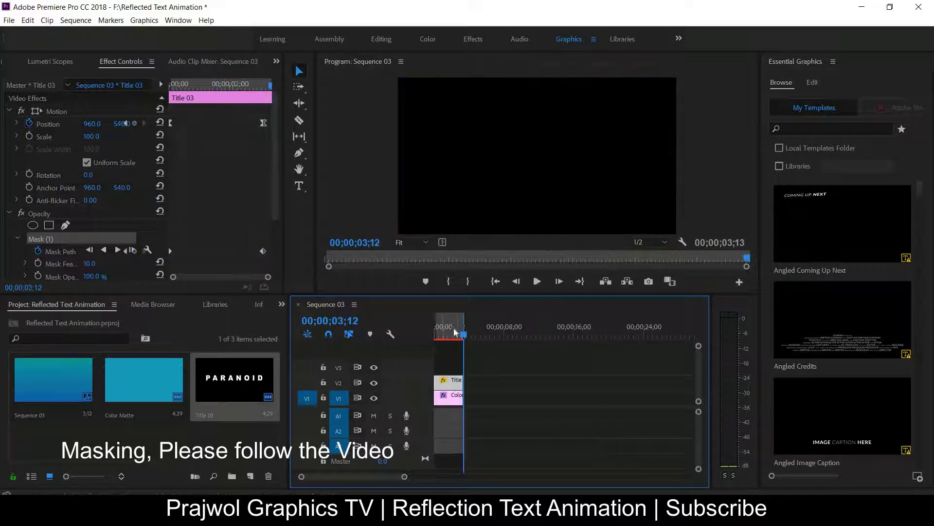
key(Home)
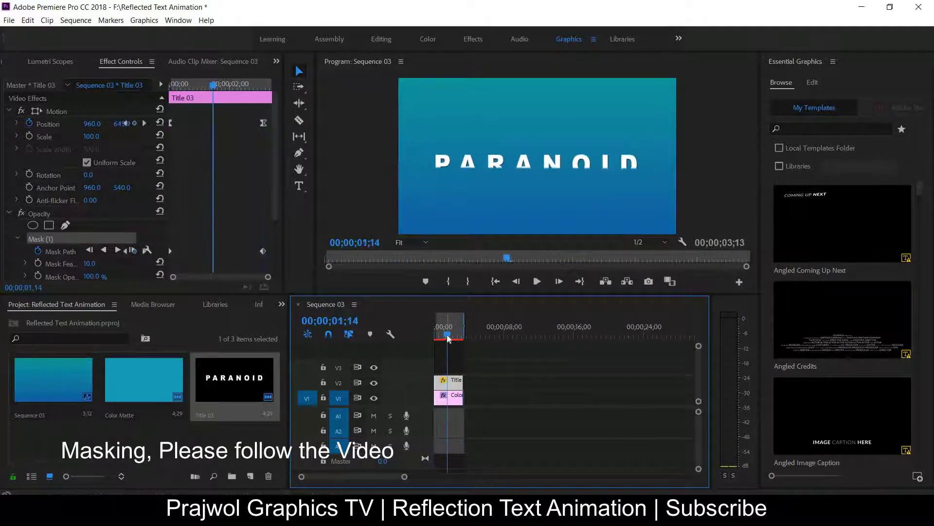
key(space)
key(Home)
key(space)
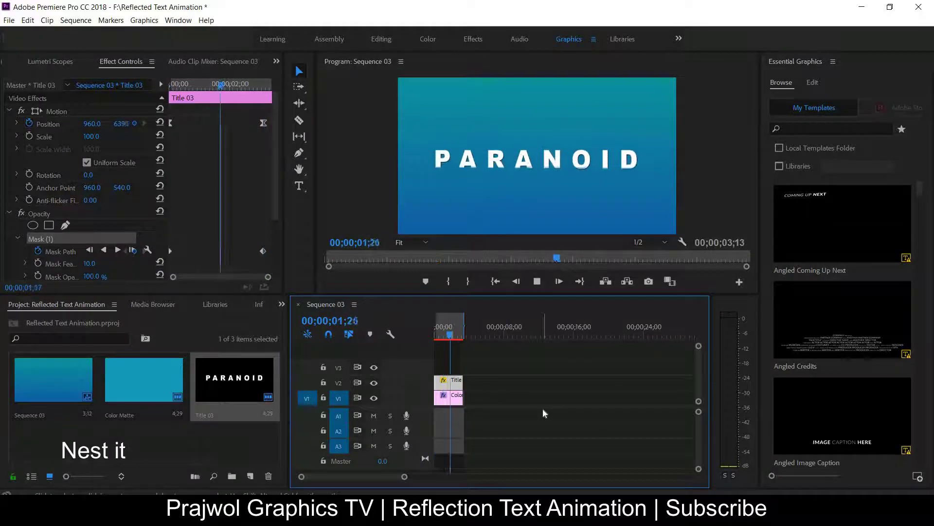
Nest the title clip into a nested sequence named Nest-1.
drag(463, 326, 438, 331)
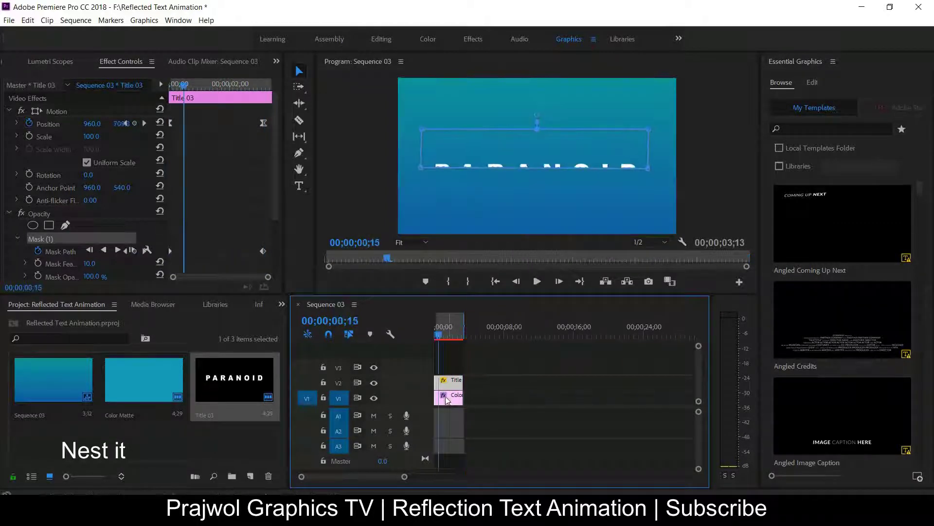
right_click(448, 392)
click(503, 252)
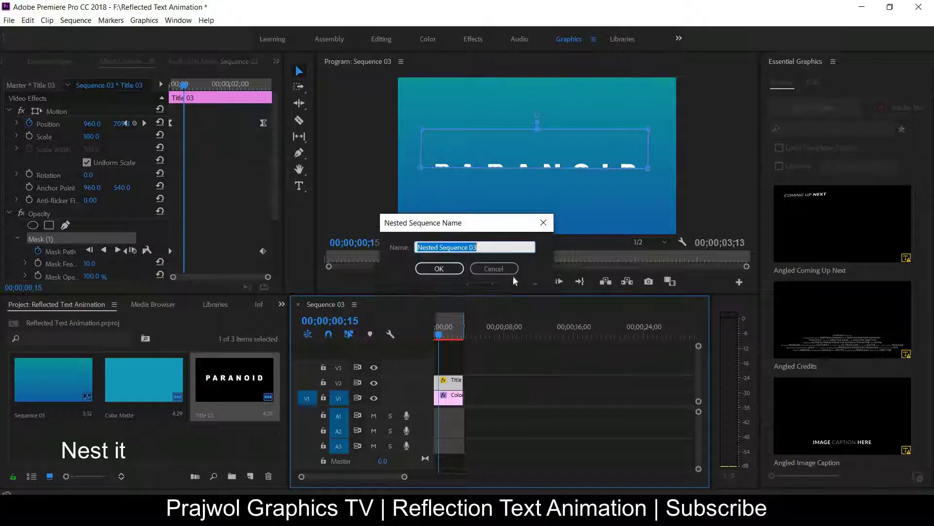
key(BackSpace)
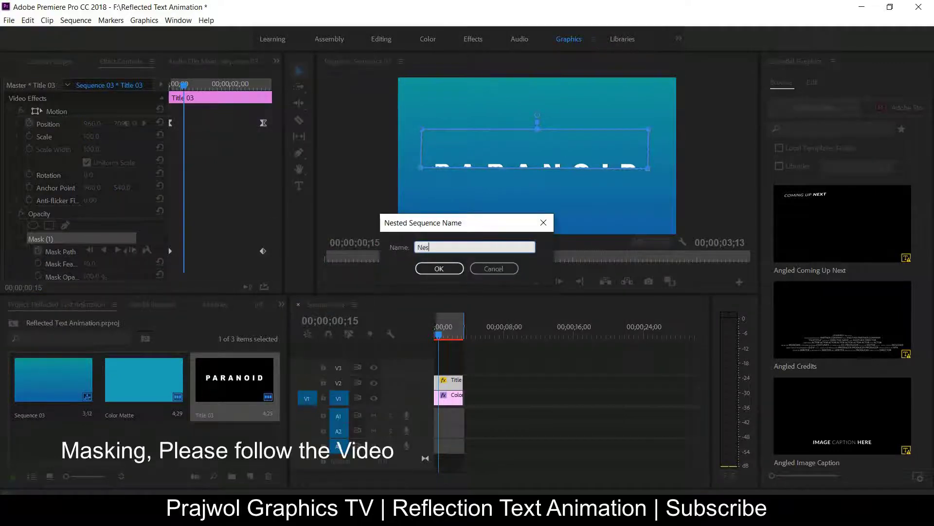
click(437, 269)
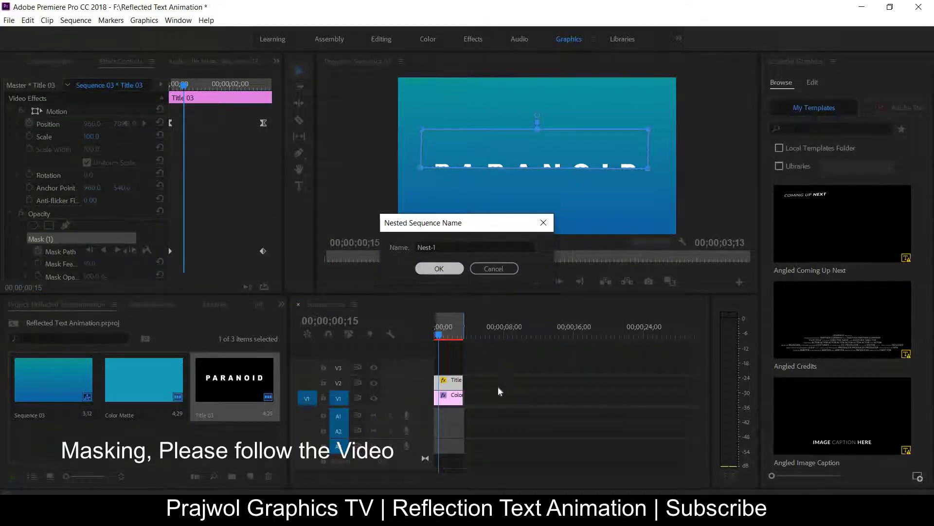
Save the project and Alt-drag a copy of Nest-1 from V2 onto V3.
click(458, 390)
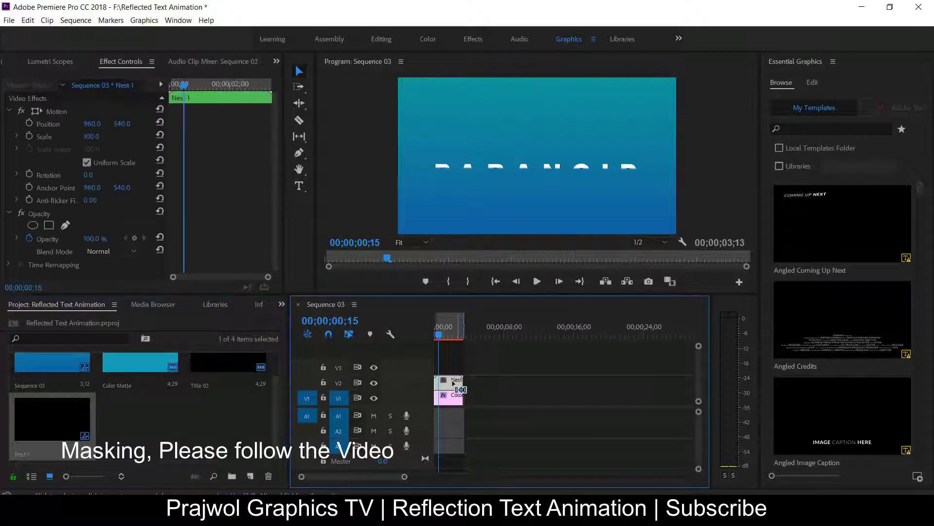
key(ctrl+s)
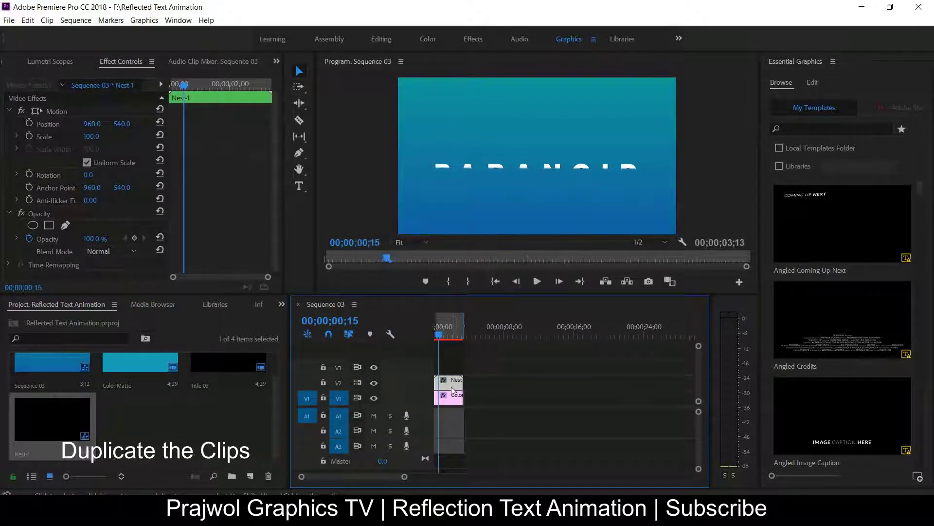
drag(453, 385, 450, 369)
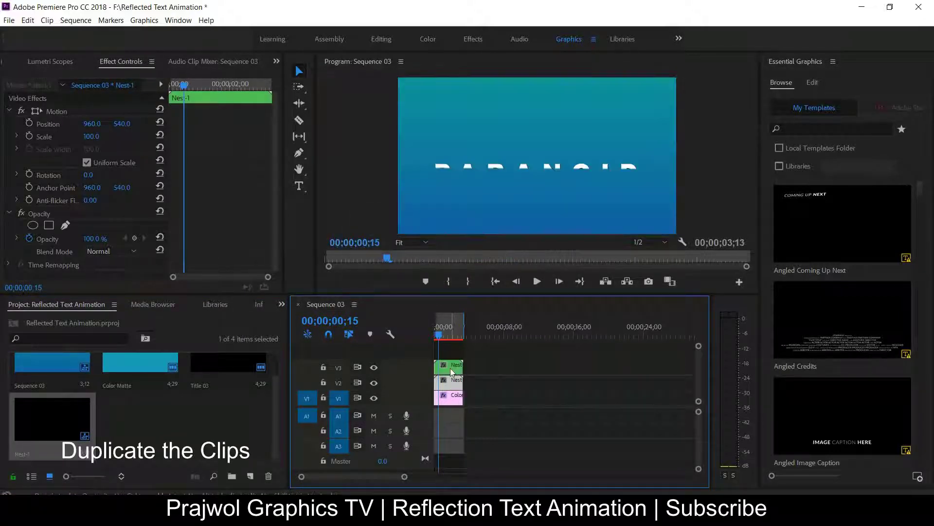
click(445, 337)
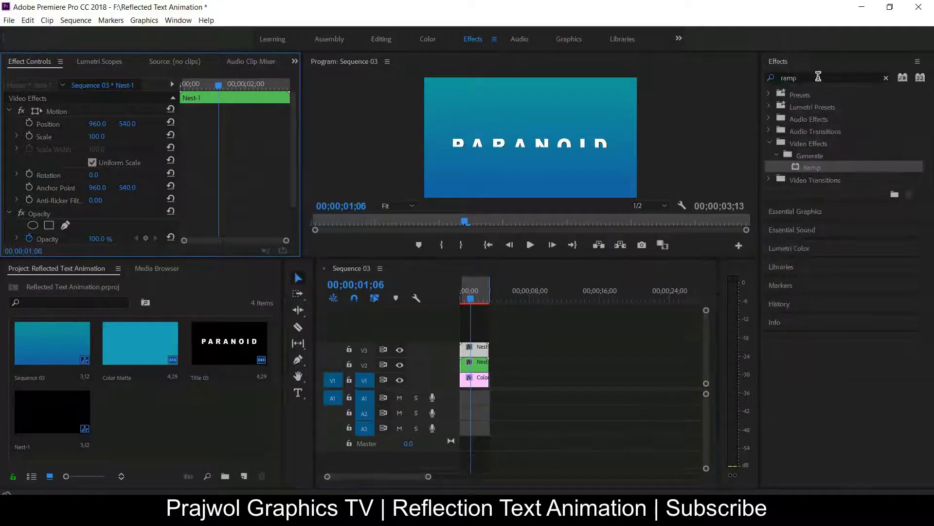
Apply the Basic 3D effect to the upper Nest-1 clip.
click(818, 77)
text(basic 3d)
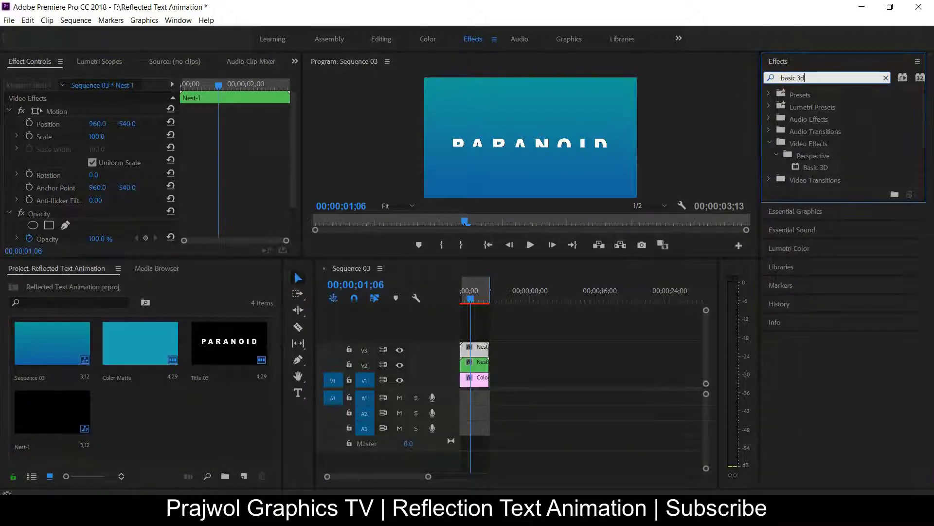
drag(815, 167, 475, 349)
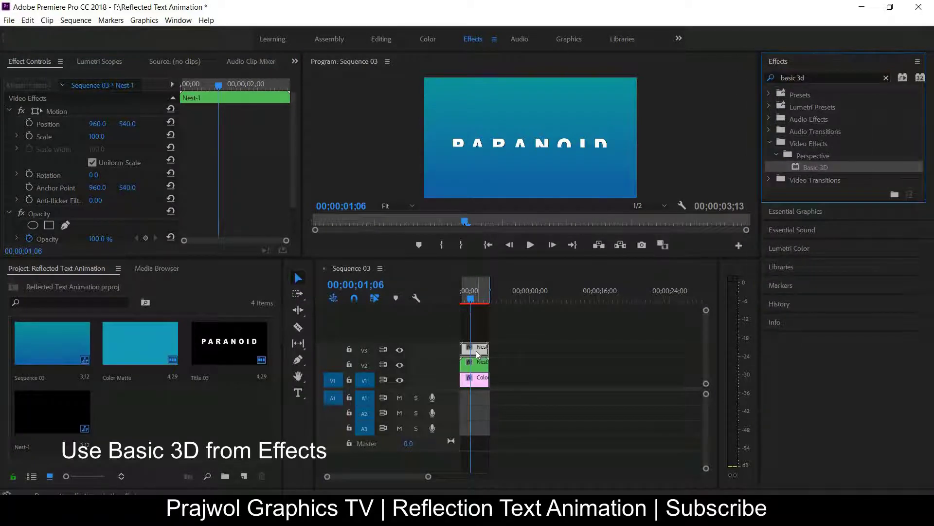
drag(295, 146, 295, 216)
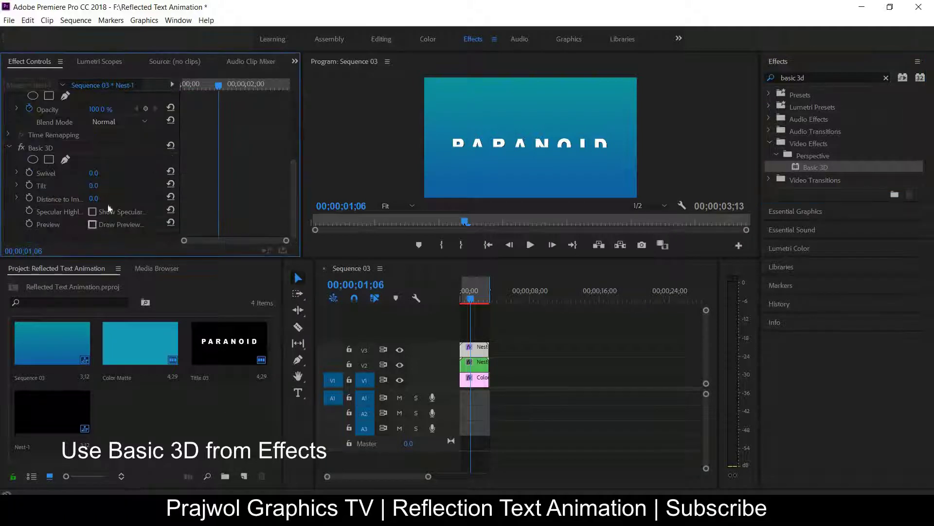
Set Basic 3D Tilt to 180° and scrub the playhead to preview the flip.
click(112, 183)
text(180)
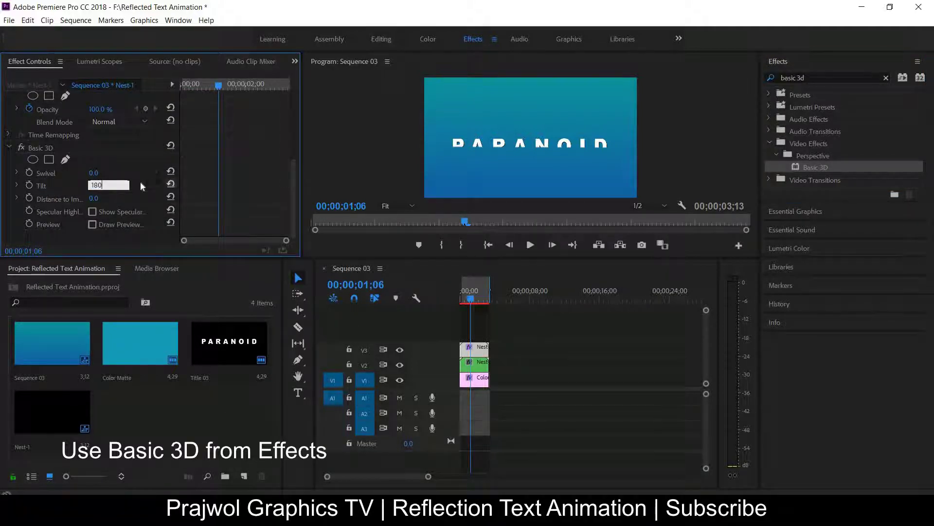
key(Return)
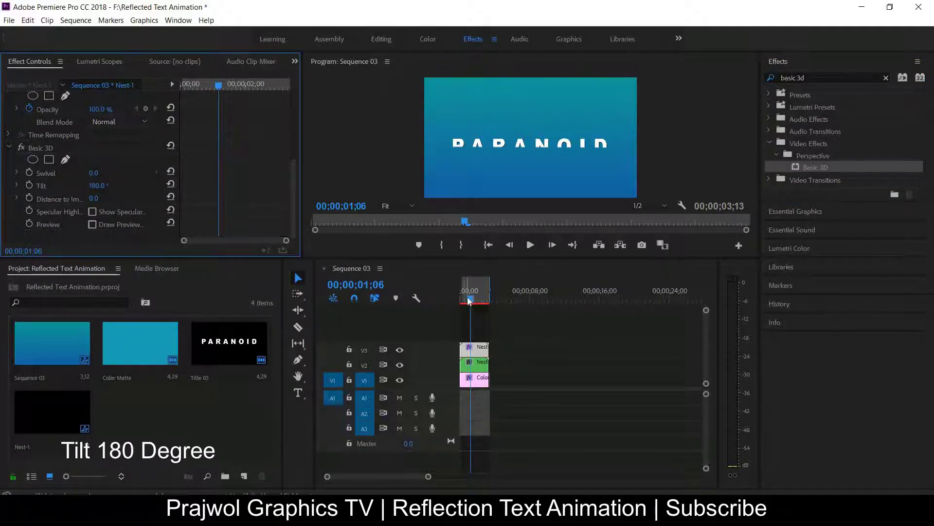
click(471, 301)
drag(471, 302, 474, 302)
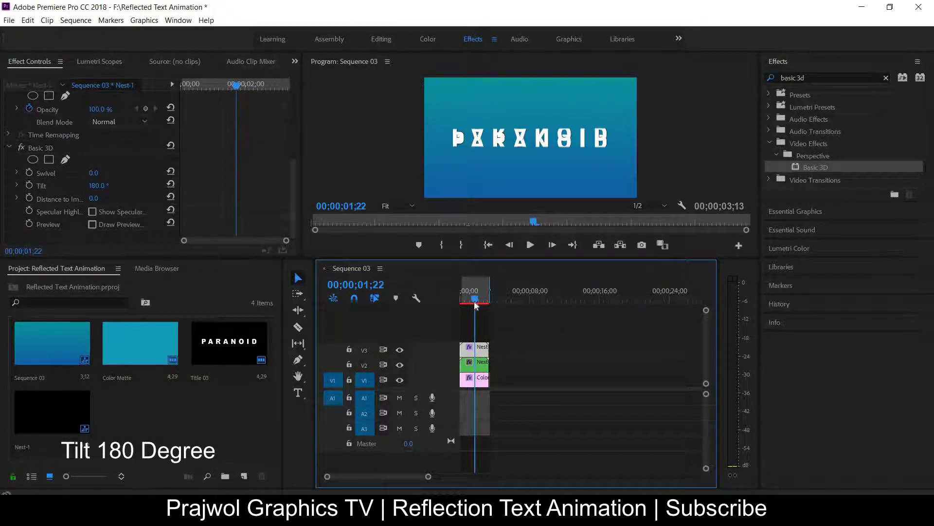
Set the Program monitor zoom to 25%.
click(398, 206)
click(400, 263)
click(405, 205)
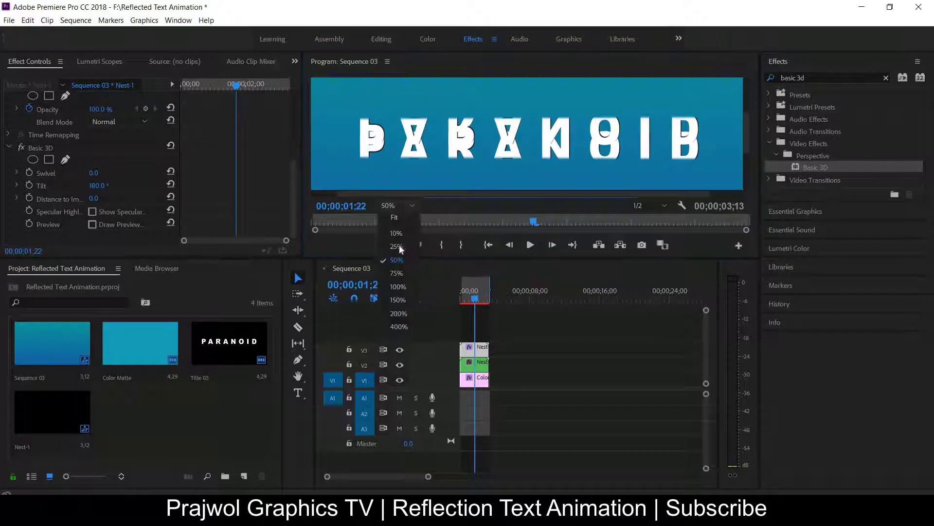
click(397, 247)
scroll(291, 151, up, 5)
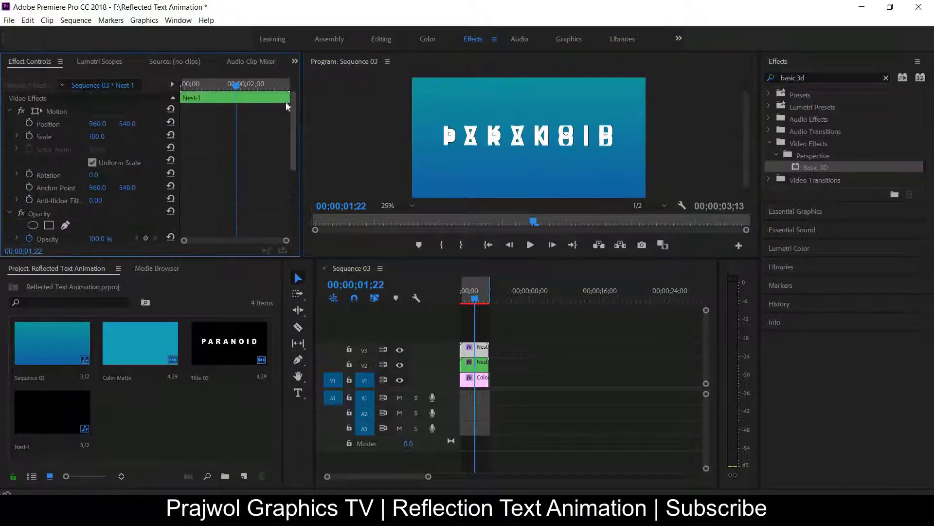
Move the flipped copy to Position Y 703 below PARANOID and scrub to check it.
mouse_move(127, 123)
mouse_down()
mouse_move(160, 123)
mouse_move(127, 124)
mouse_up()
text(762)
click(407, 305)
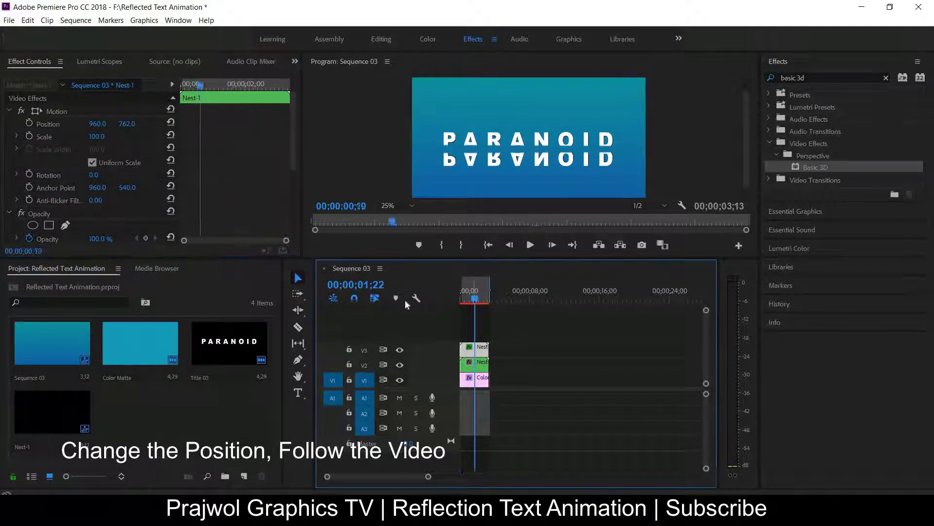
key(Home)
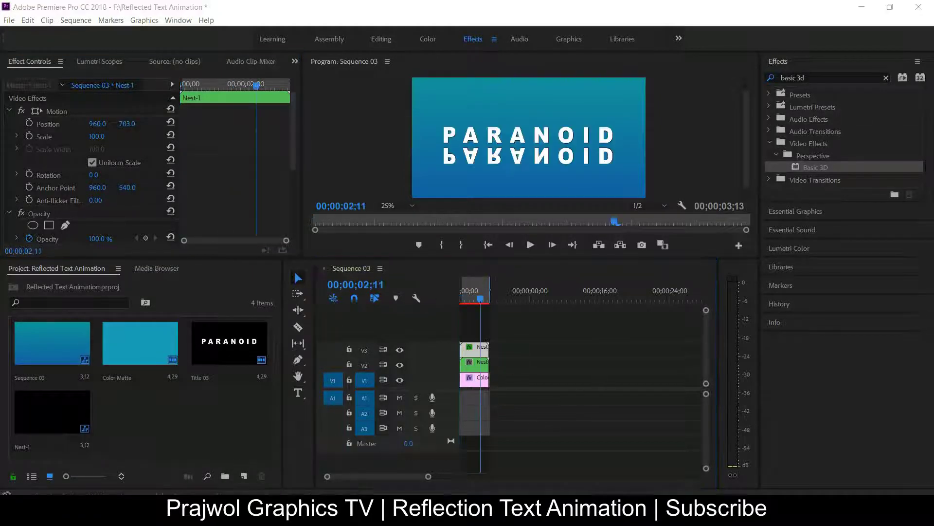
mouse_move(481, 299)
mouse_down()
mouse_move(487, 309)
mouse_move(478, 312)
mouse_up()
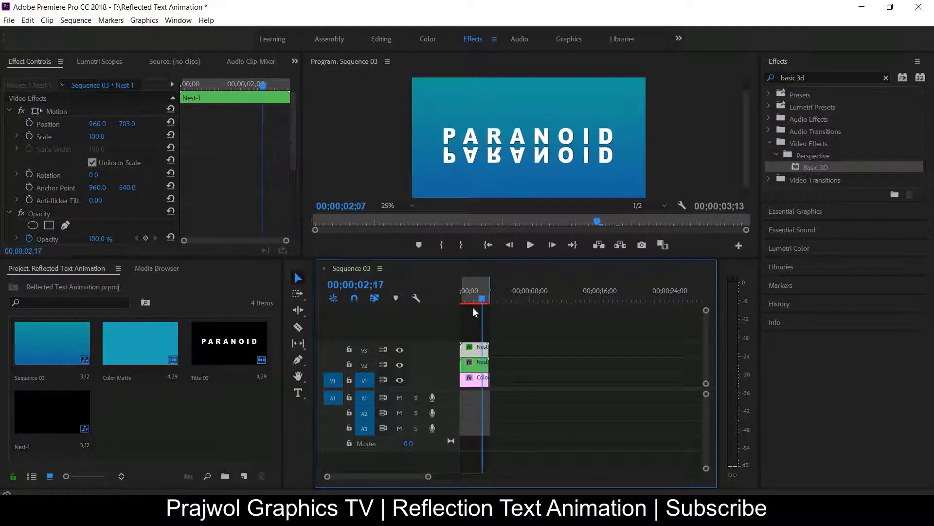
drag(477, 313, 480, 312)
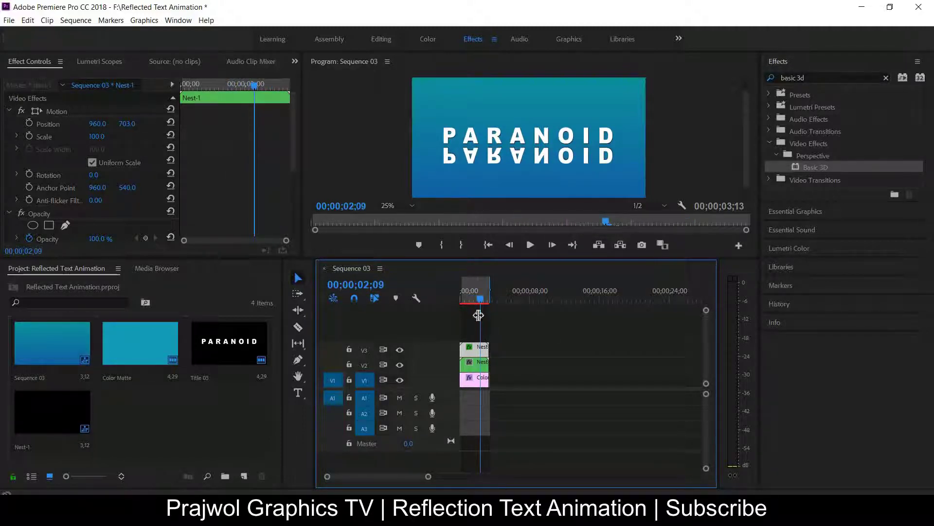
Add a rectangle opacity mask to the flipped copy and stretch it across the reflection.
click(49, 225)
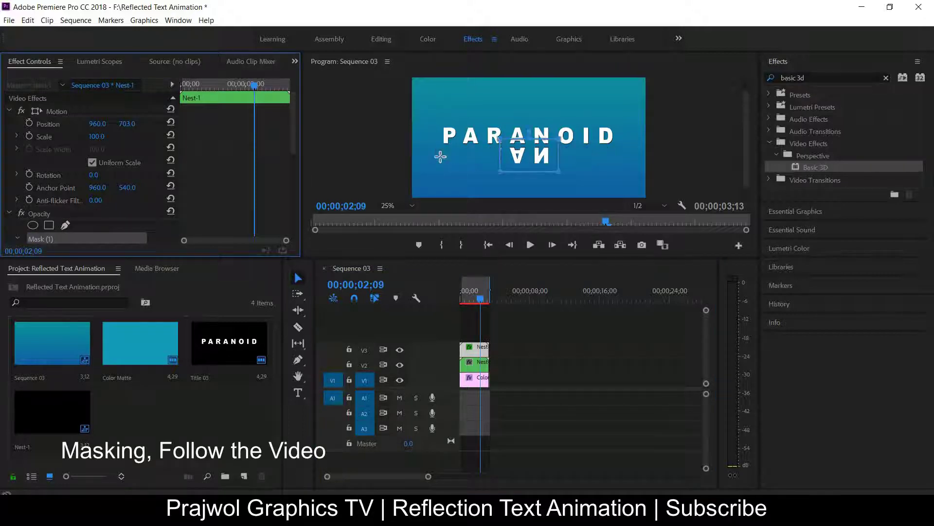
click(529, 166)
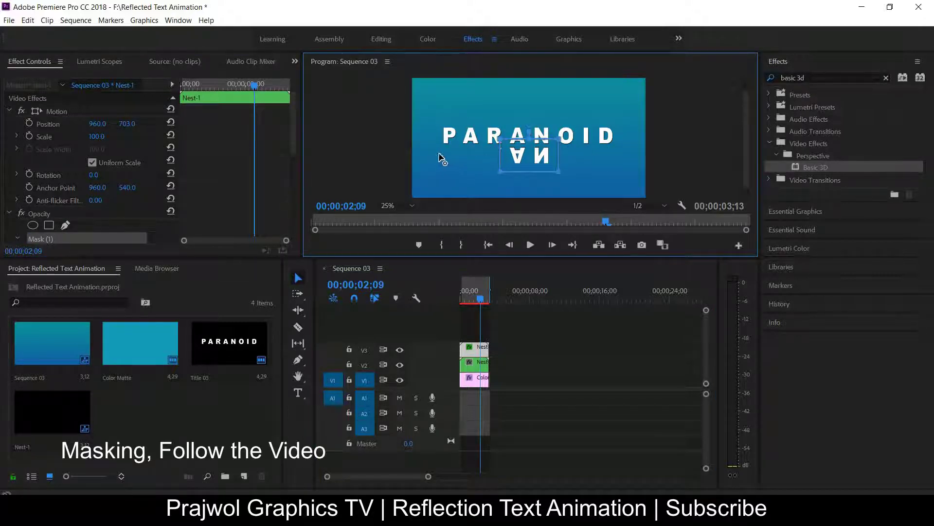
drag(431, 155, 417, 157)
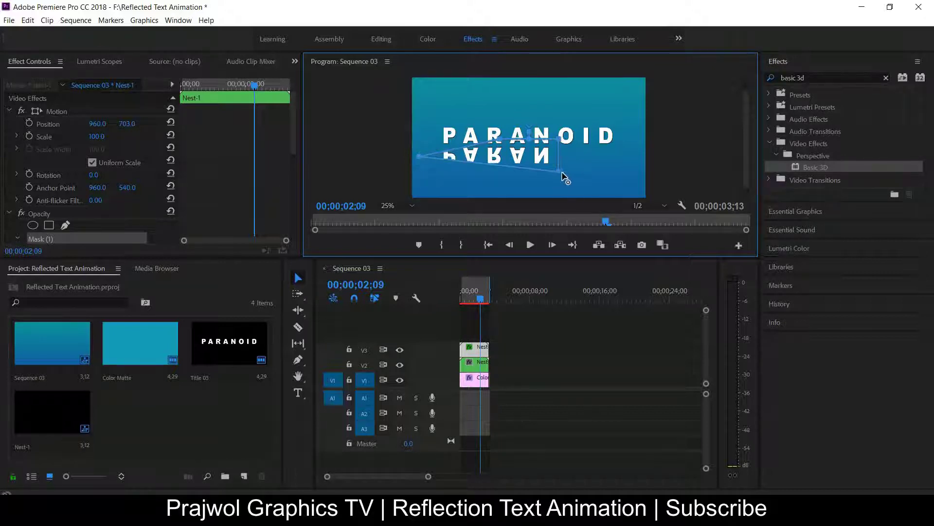
mouse_move(562, 172)
mouse_down()
mouse_move(634, 163)
mouse_move(633, 154)
mouse_up()
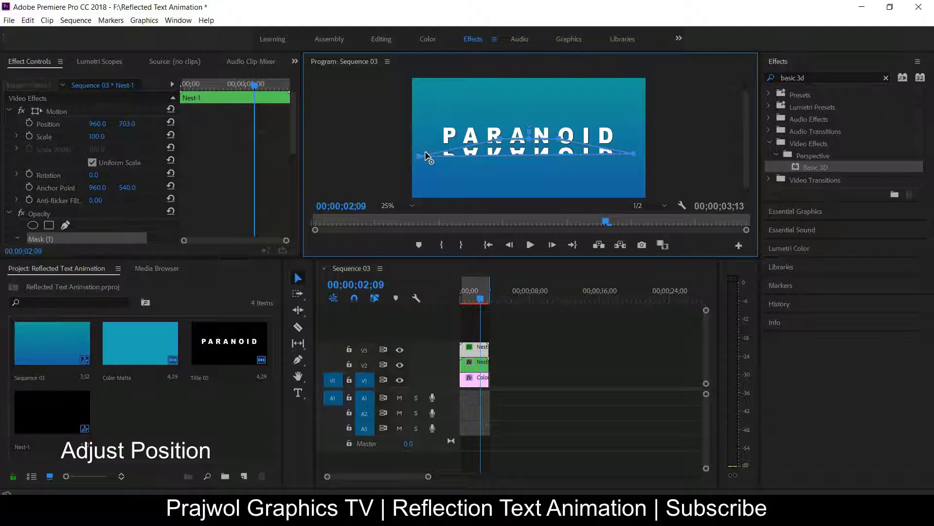
drag(426, 151, 417, 154)
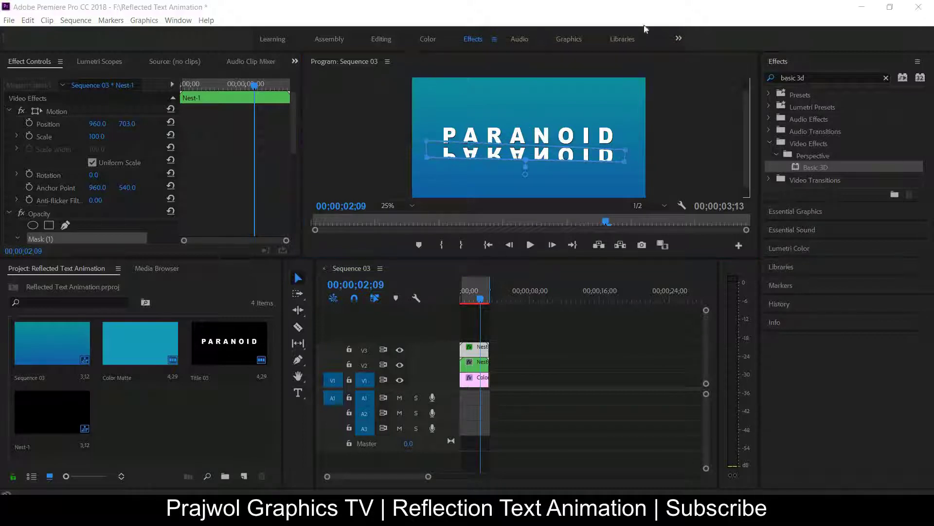
Level the mask's right corners around the upside-down text and check it at 01;24.
click(627, 157)
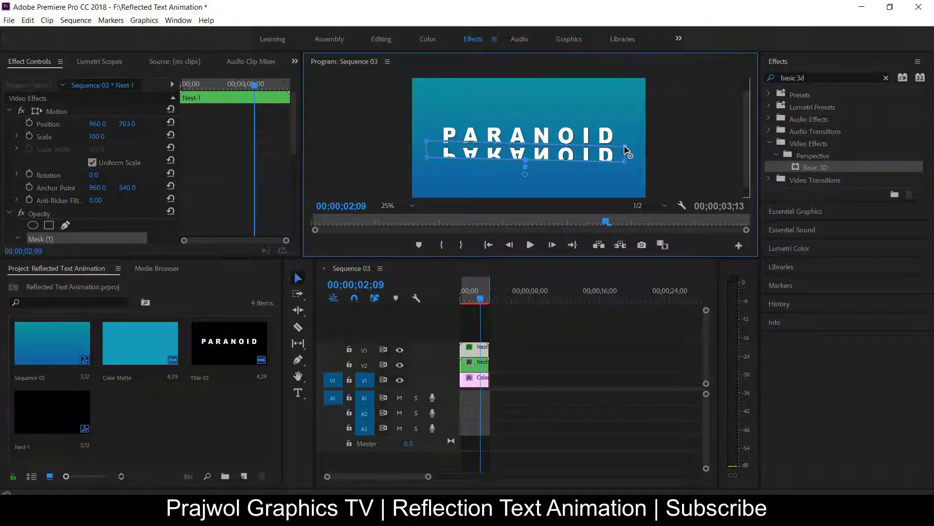
drag(624, 145, 624, 142)
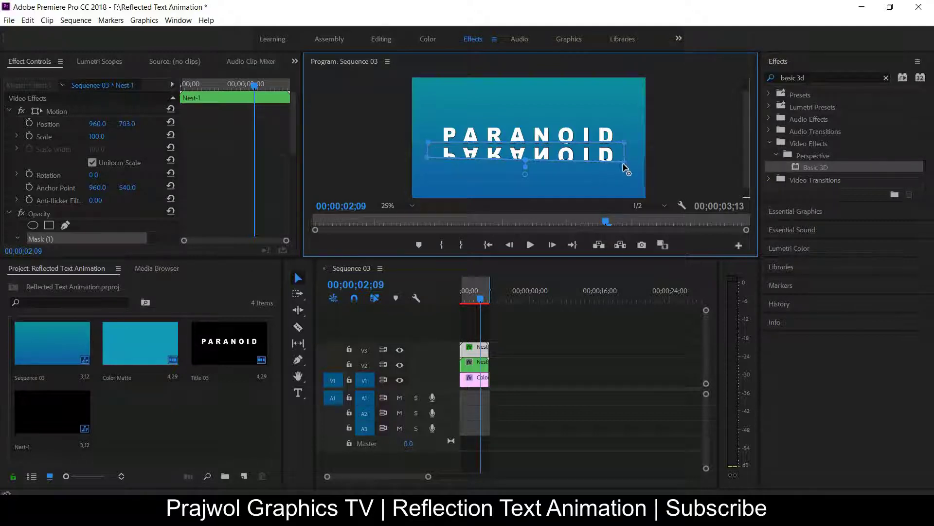
drag(624, 160, 624, 158)
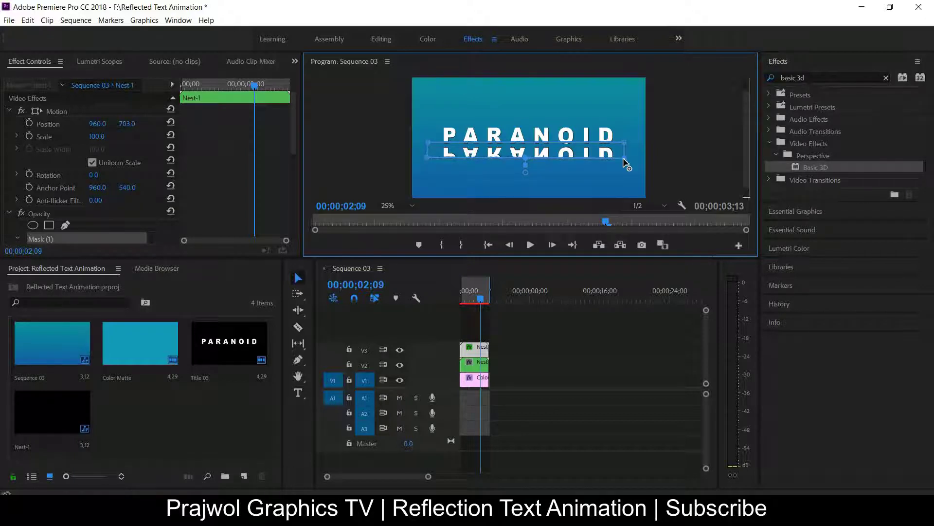
drag(471, 299, 474, 304)
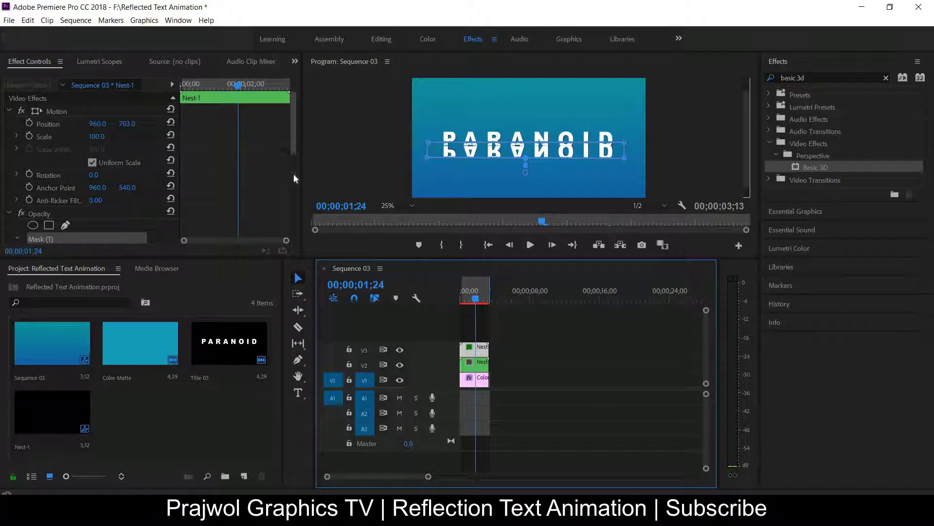
Raise Mask (1) Feather to 152, then select the stacked clips in the timeline.
mouse_move(293, 173)
mouse_down()
mouse_move(291, 197)
mouse_move(292, 182)
mouse_up()
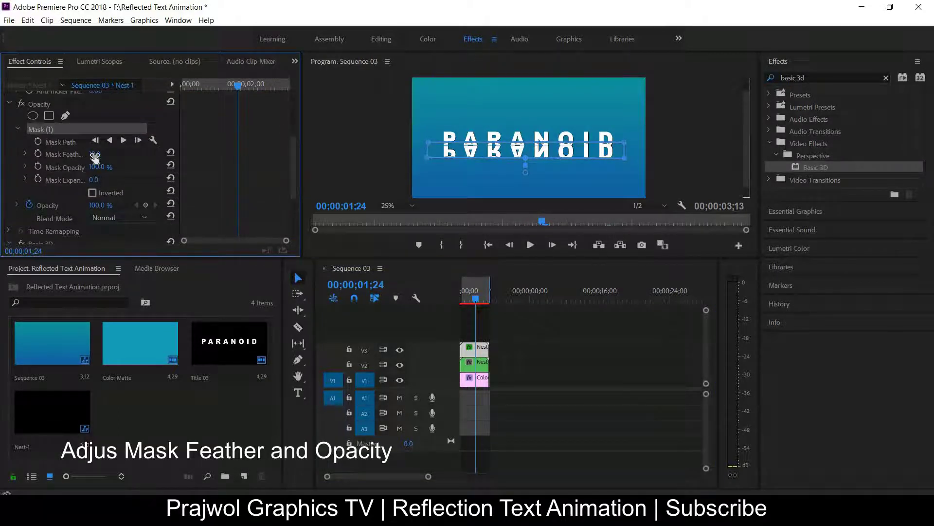
mouse_move(94, 153)
mouse_down()
mouse_move(127, 153)
mouse_move(98, 164)
mouse_up()
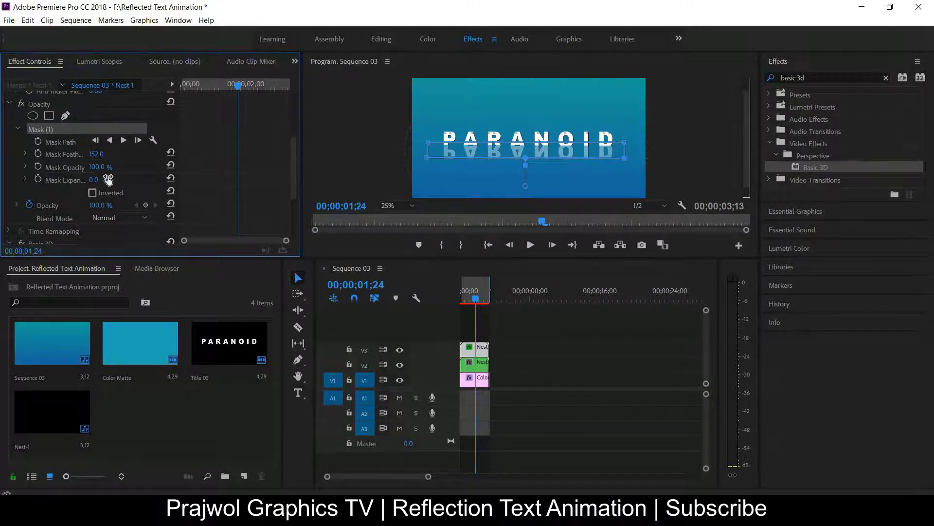
drag(501, 336, 467, 384)
click(469, 297)
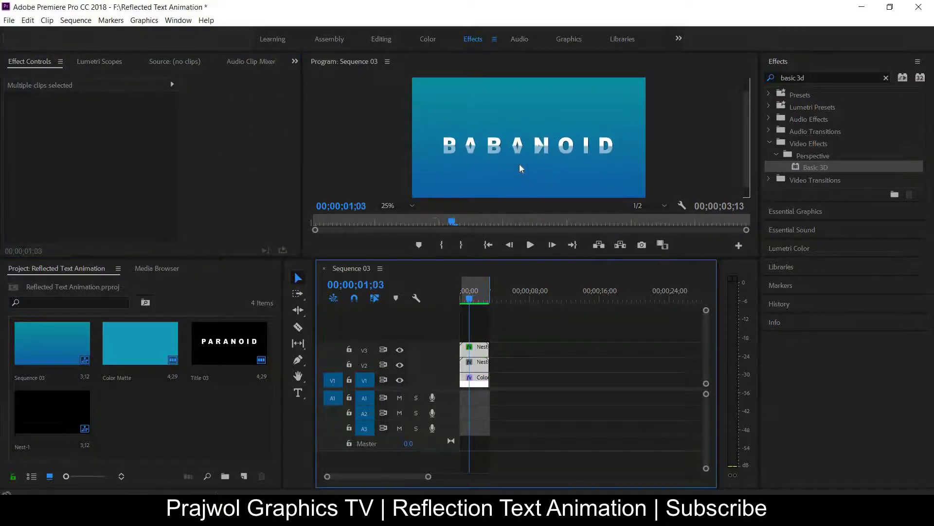
Play the sequence with the Program monitor maximized, then restore it and return to the start.
key(grave)
key(space)
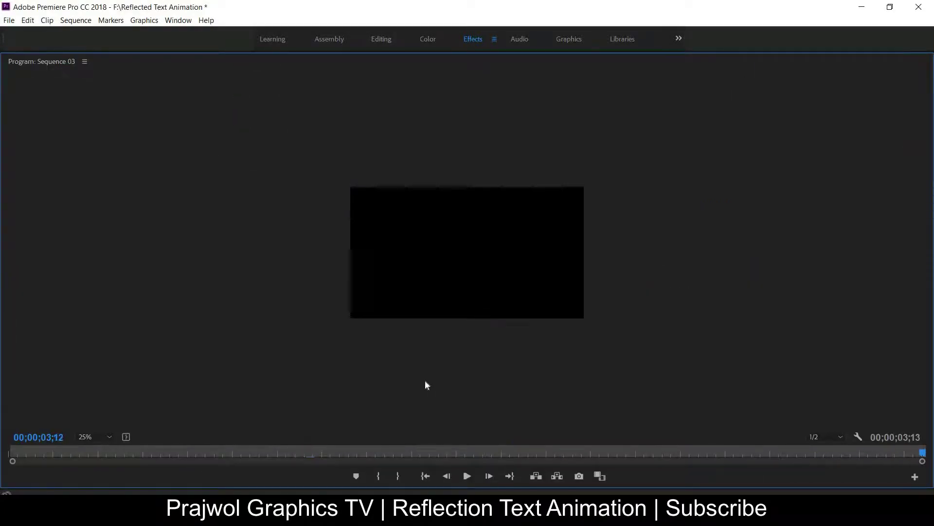
key(space)
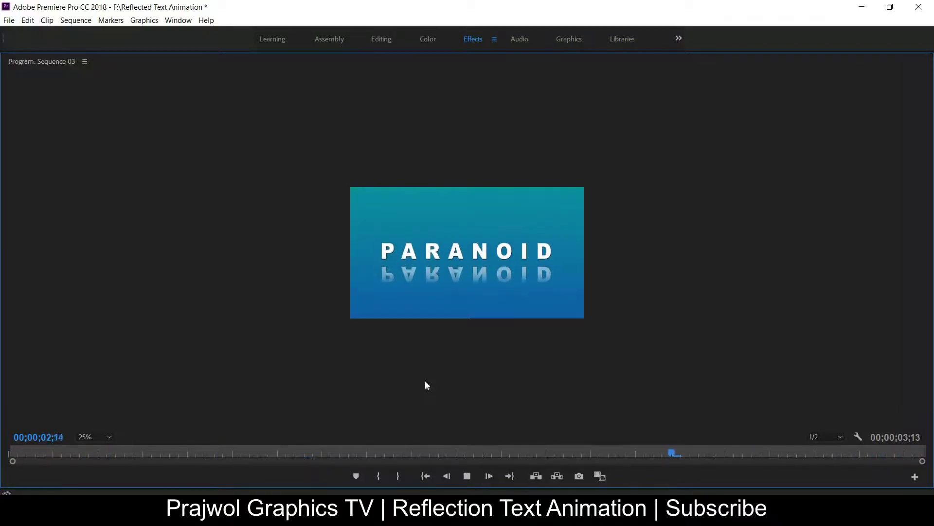
key(grave)
click(470, 301)
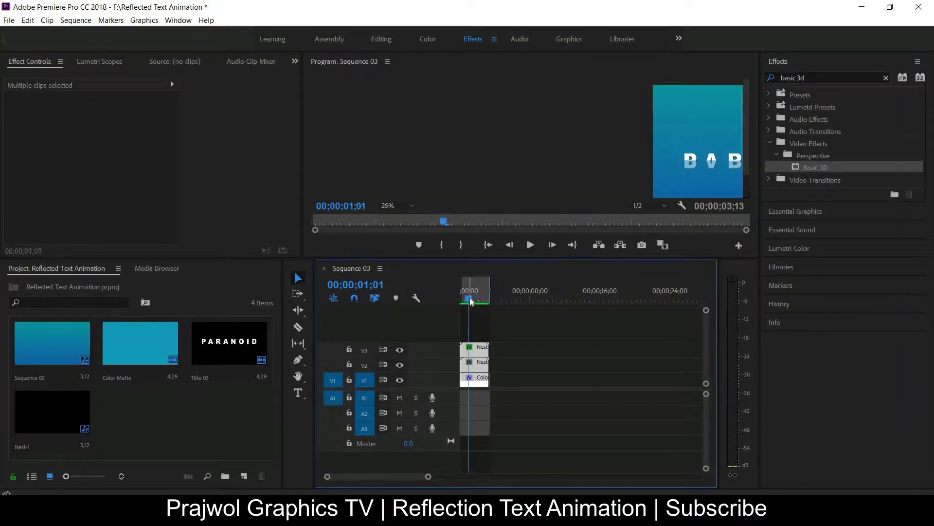
drag(470, 300, 442, 303)
Set the preview zoom to Fit, replay full screen, then view the finished reflection at 02;21.
click(407, 207)
click(397, 217)
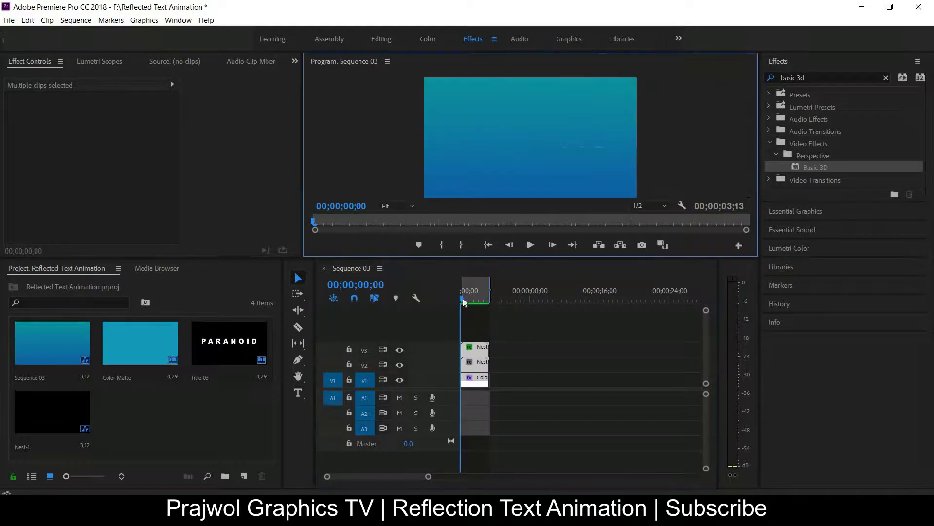
key(space)
key(grave)
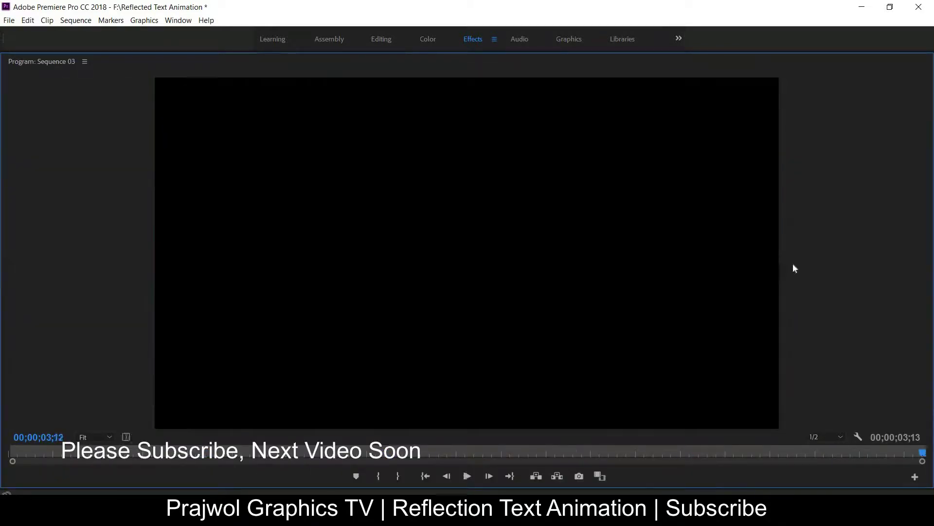
key(space)
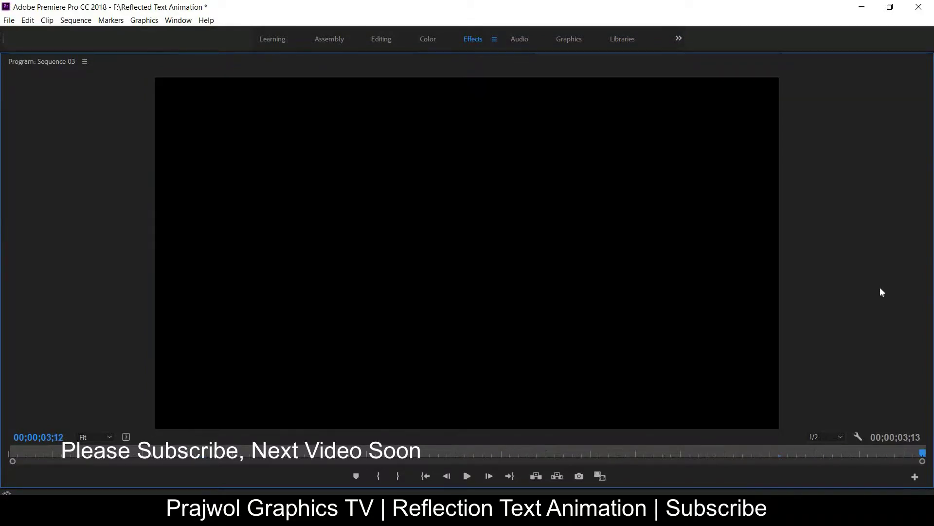
key(grave)
drag(463, 301, 483, 304)
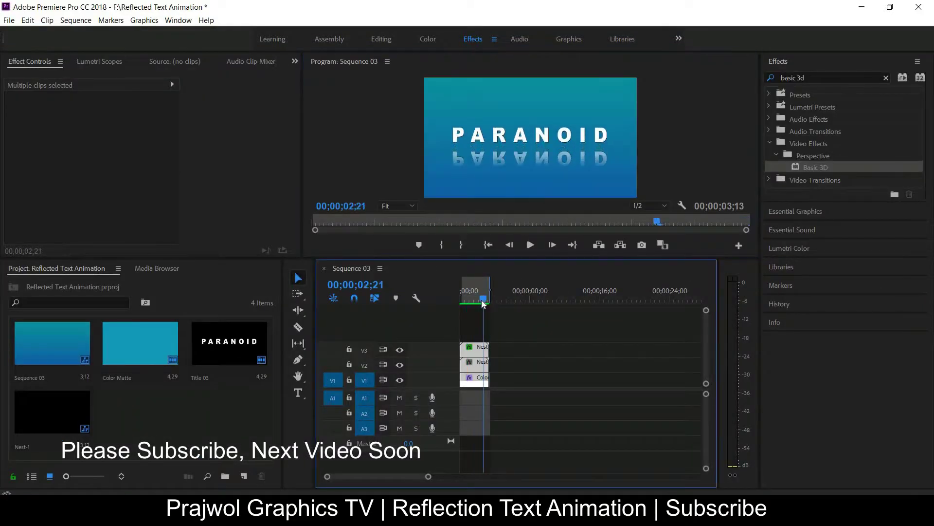